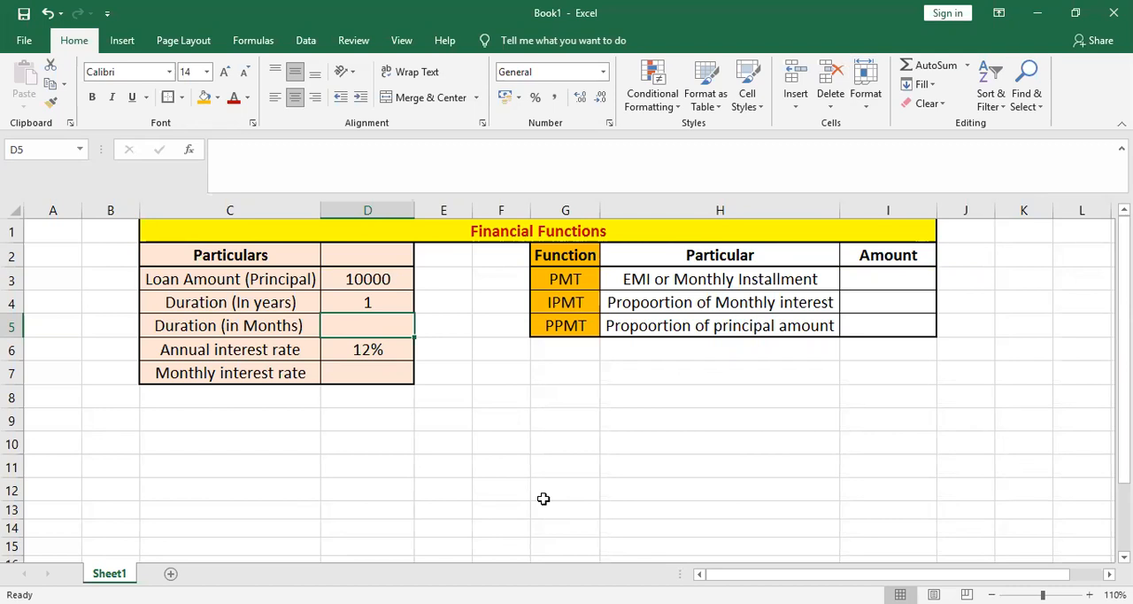
- Set the Loan Amount (Principal) in cell D3 to 200000
{"action": "key", "text": "Left"}
{"action": "key", "text": "Up"}
{"action": "key", "text": "Up"}
{"action": "key", "text": "Up"}
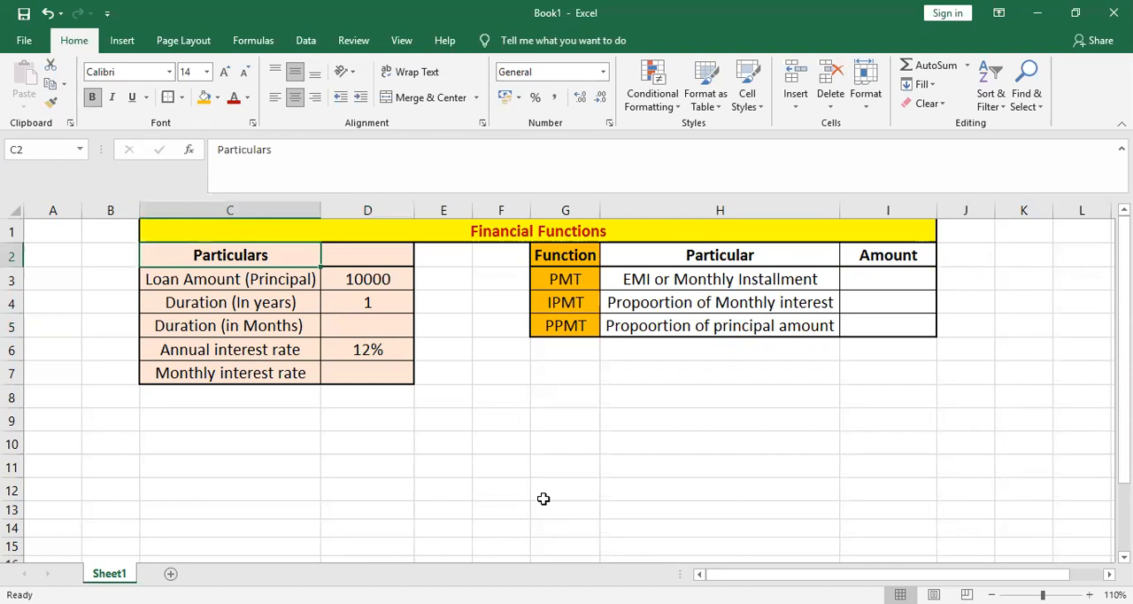
{"action": "key", "text": "Down"}
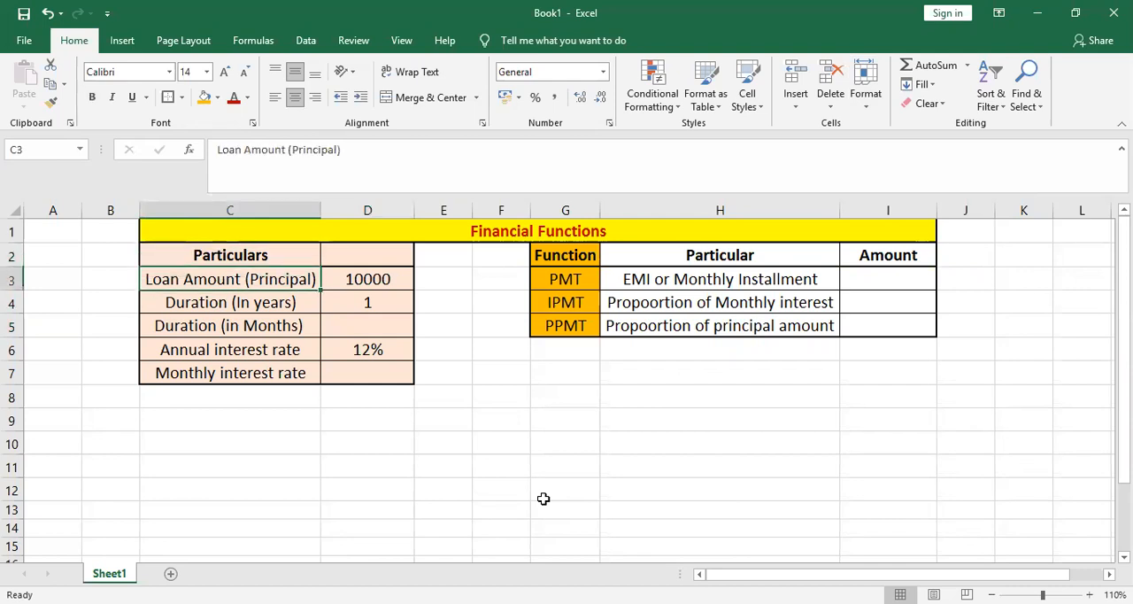
{"action": "key", "text": "Right"}
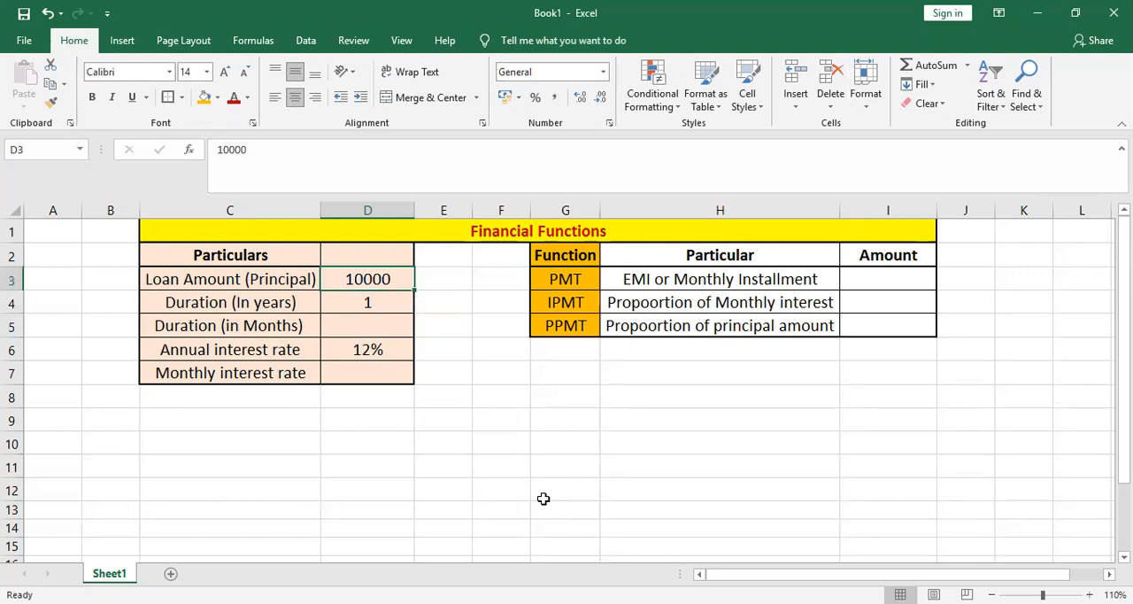
{"action": "type", "text": "2"}
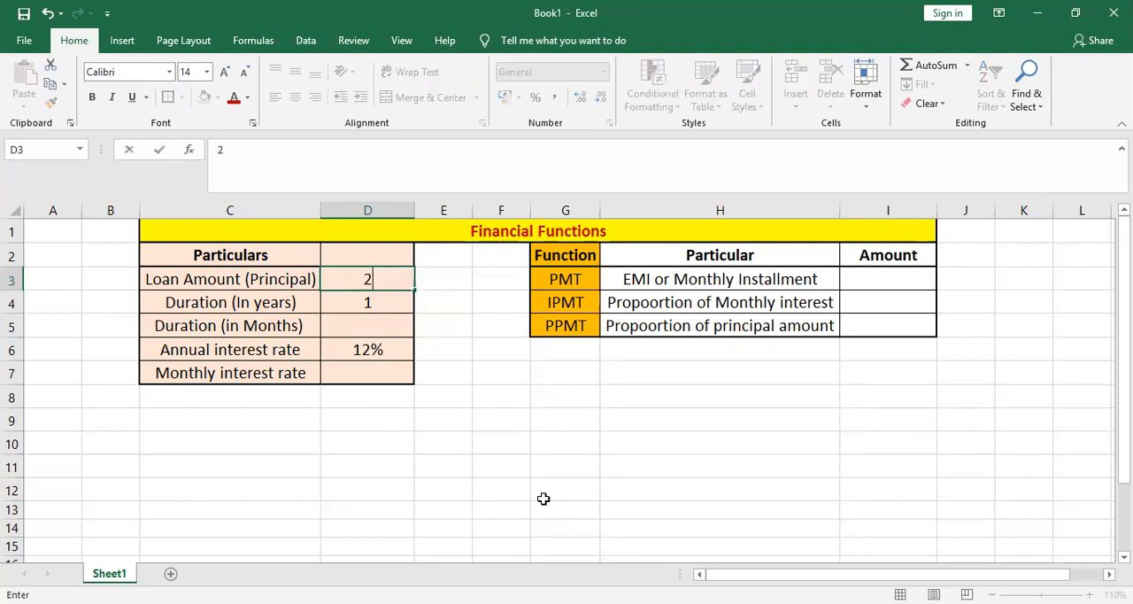
{"action": "type", "text": "00000"}
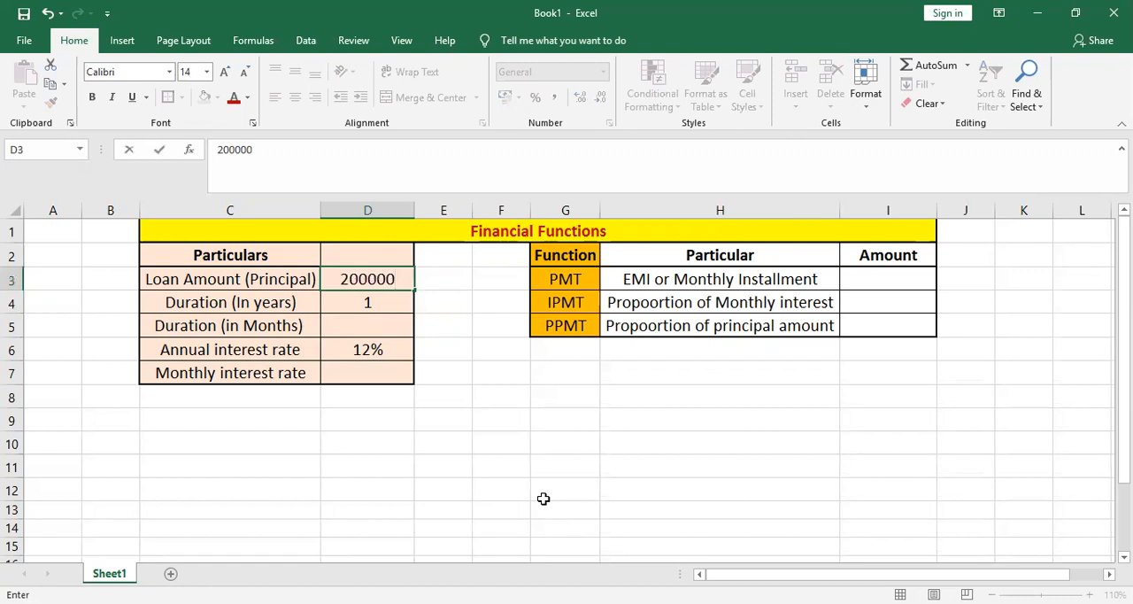
{"action": "key", "text": "Left"}
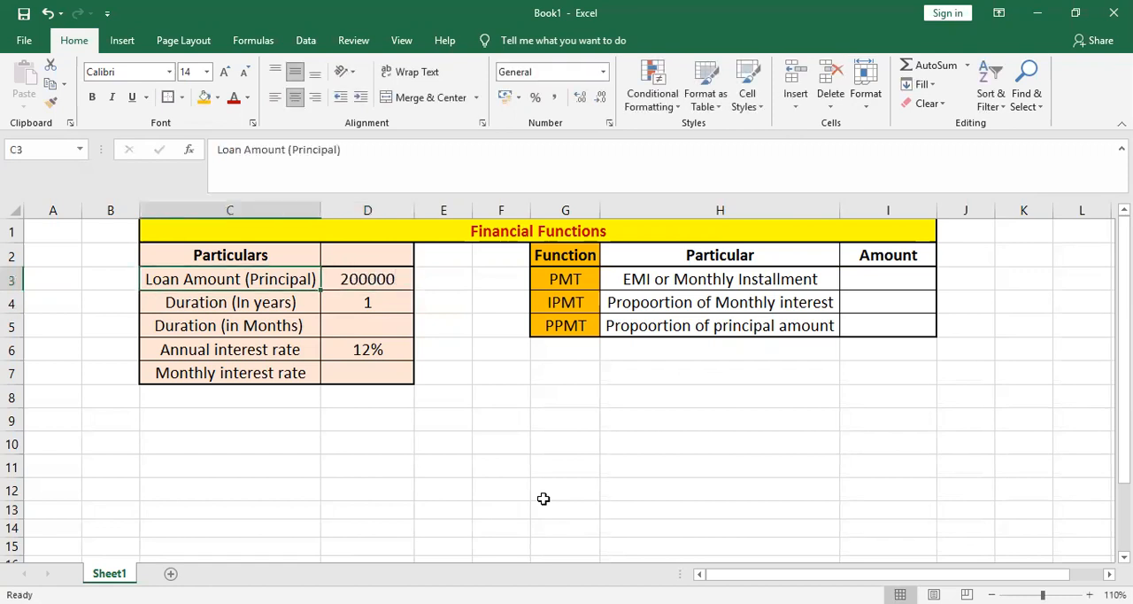
- Calculate the duration in months in cell D5 with the formula =D4*12
{"action": "key", "text": "Down"}
{"action": "key", "text": "Right"}
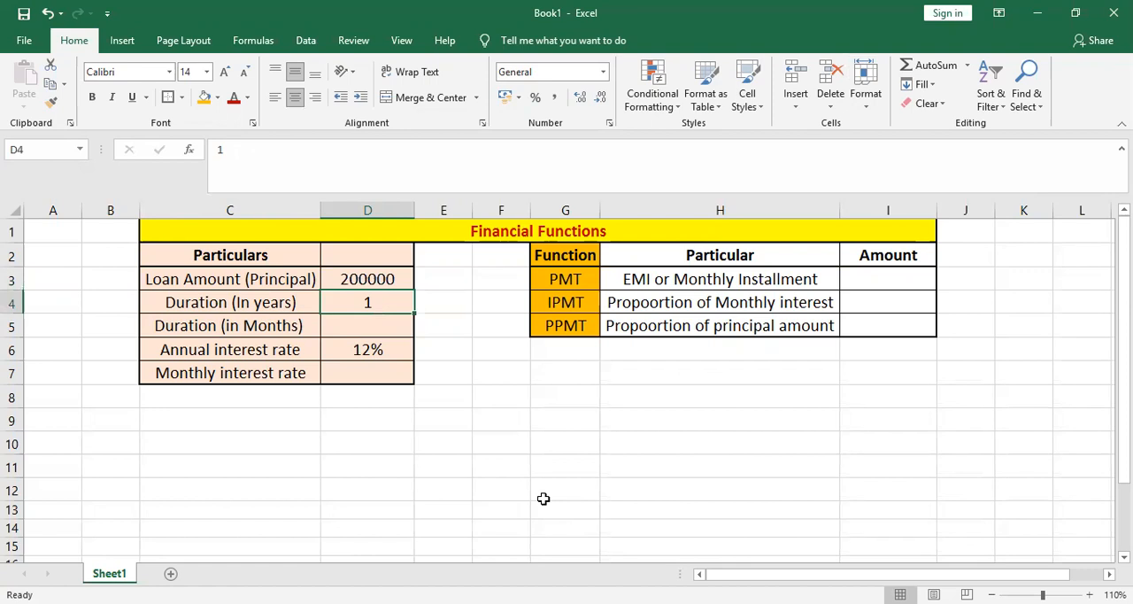
{"action": "key", "text": "Down"}
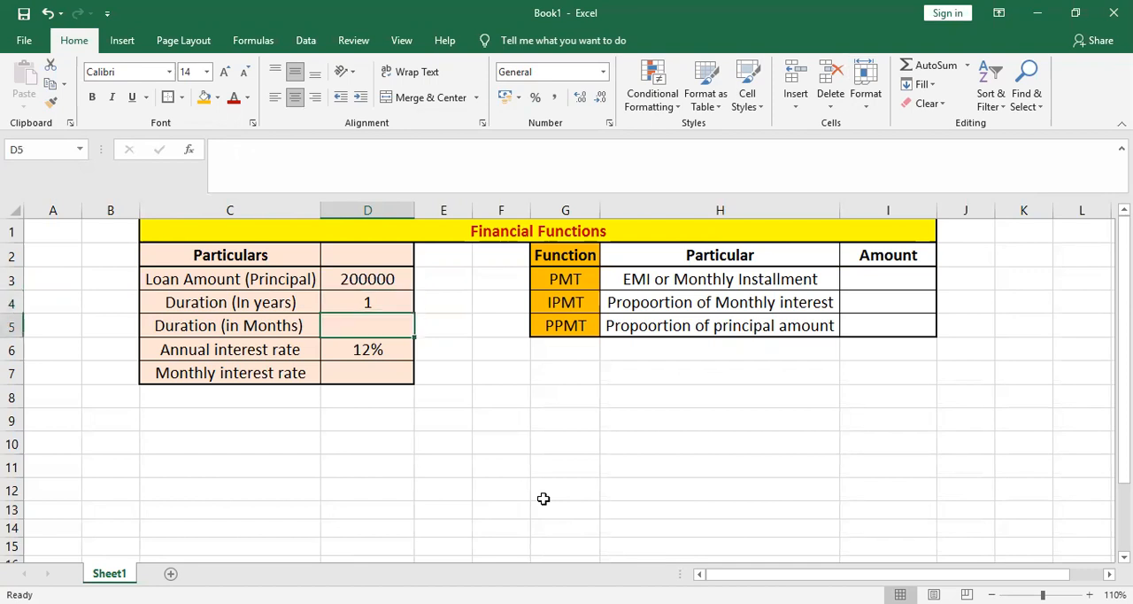
{"action": "type", "text": "="}
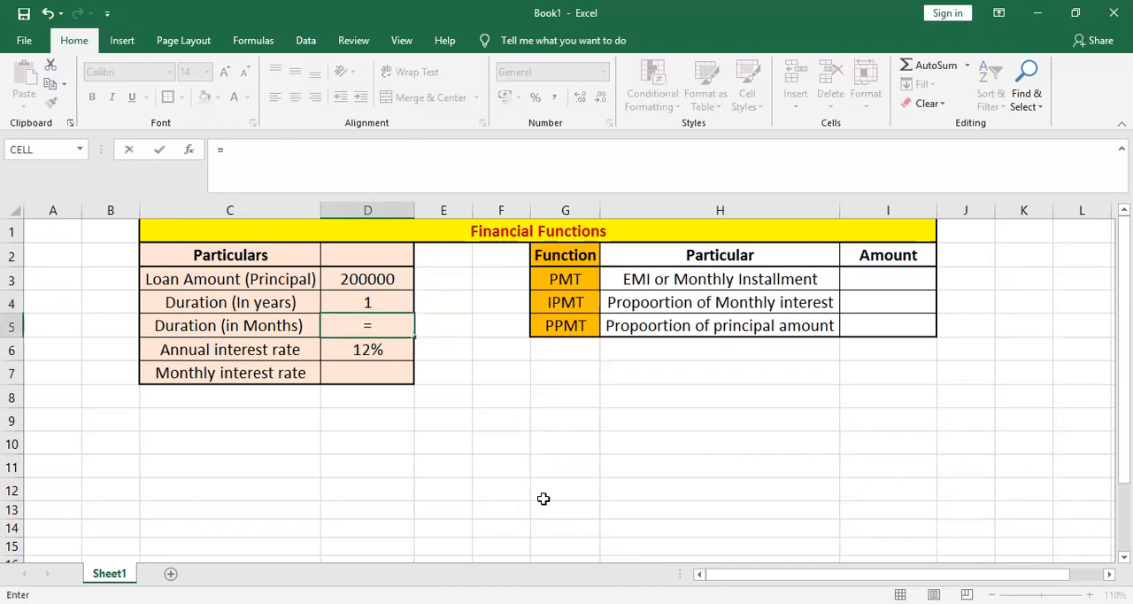
{"action": "key", "text": "Up"}
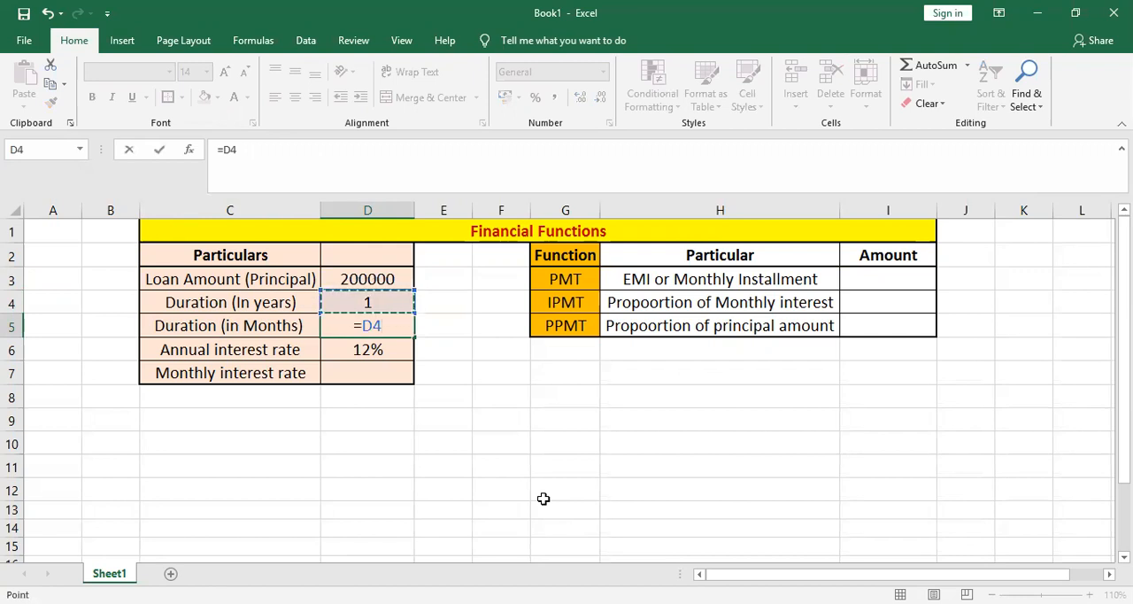
{"action": "type", "text": "*12"}
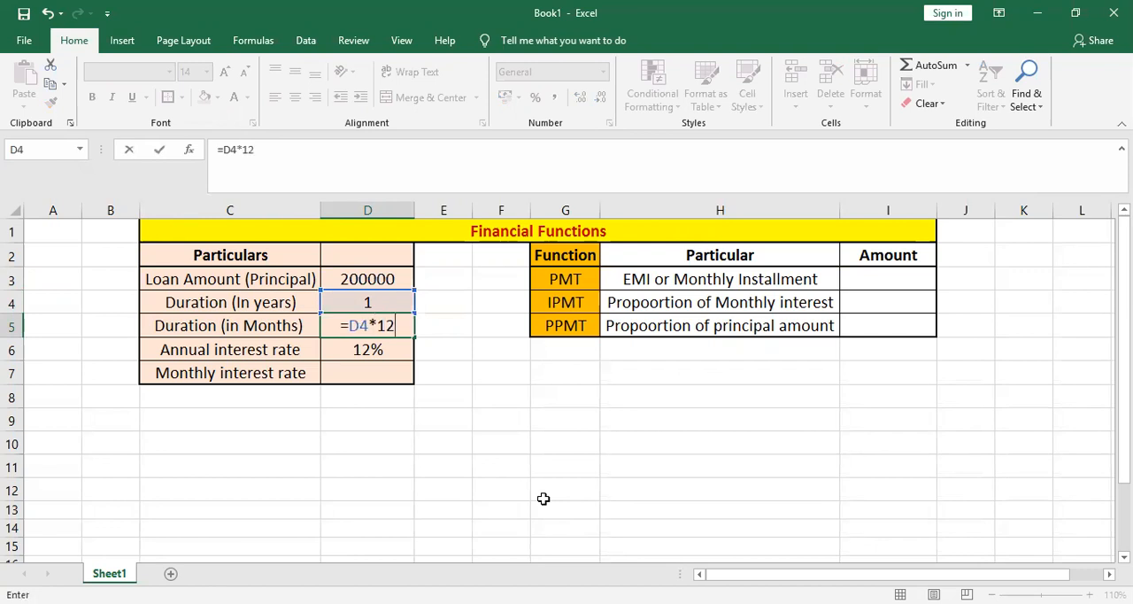
{"action": "key", "text": "Return"}
- Test the months formula by changing the duration in years to 2, and restore it to 1
{"action": "key", "text": "Up"}
{"action": "key", "text": "Up"}
{"action": "type", "text": "2"}
{"action": "key", "text": "Return"}
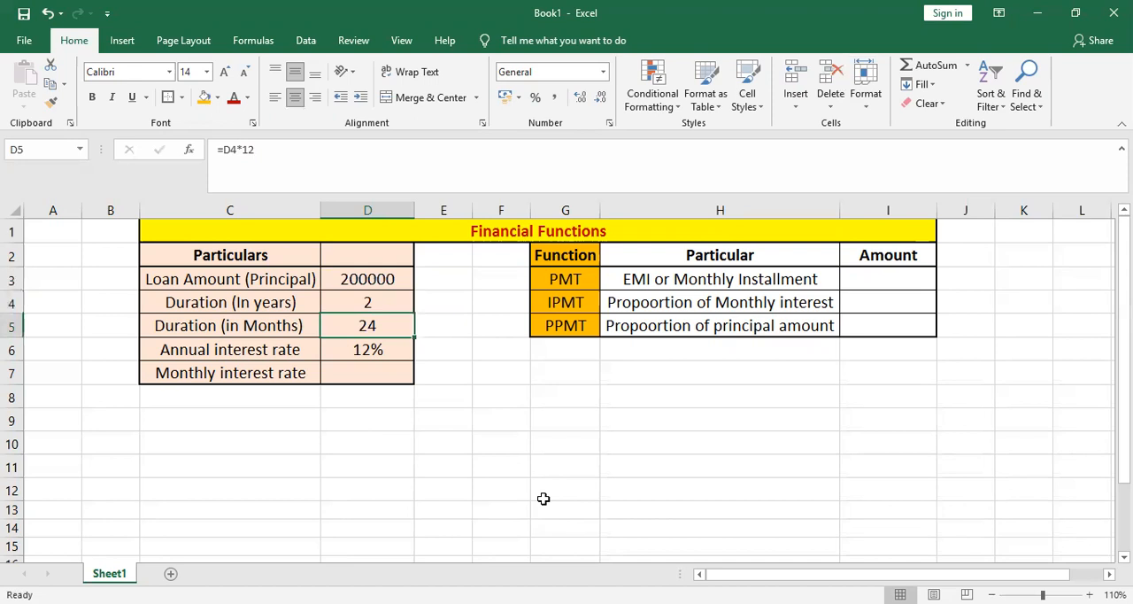
{"action": "key", "text": "Up"}
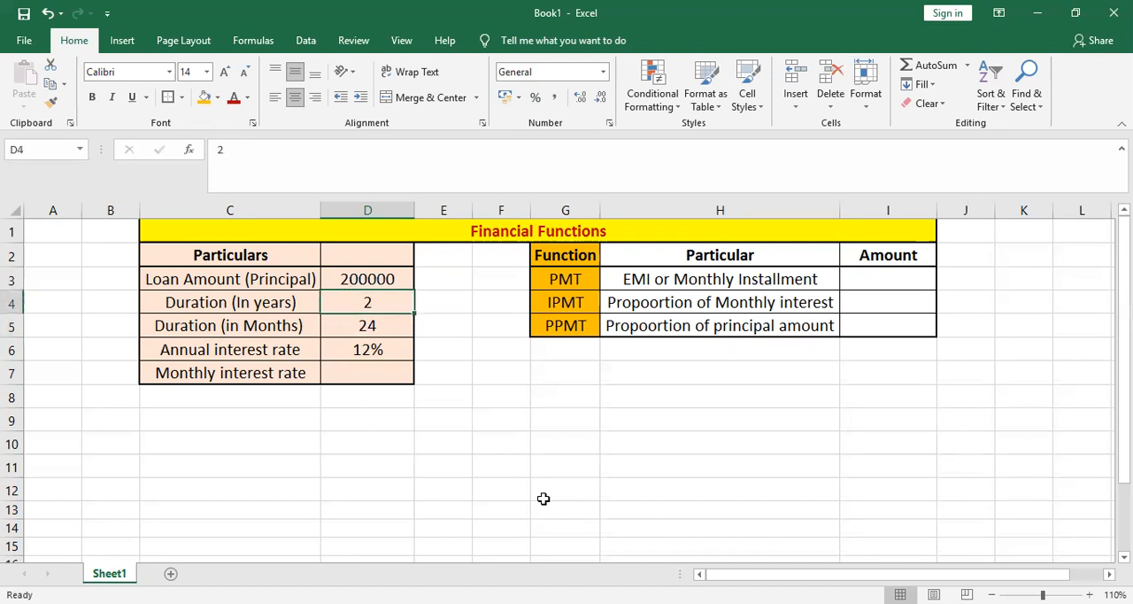
{"action": "type", "text": "1"}
{"action": "key", "text": "Return"}
{"action": "key", "text": "Return"}
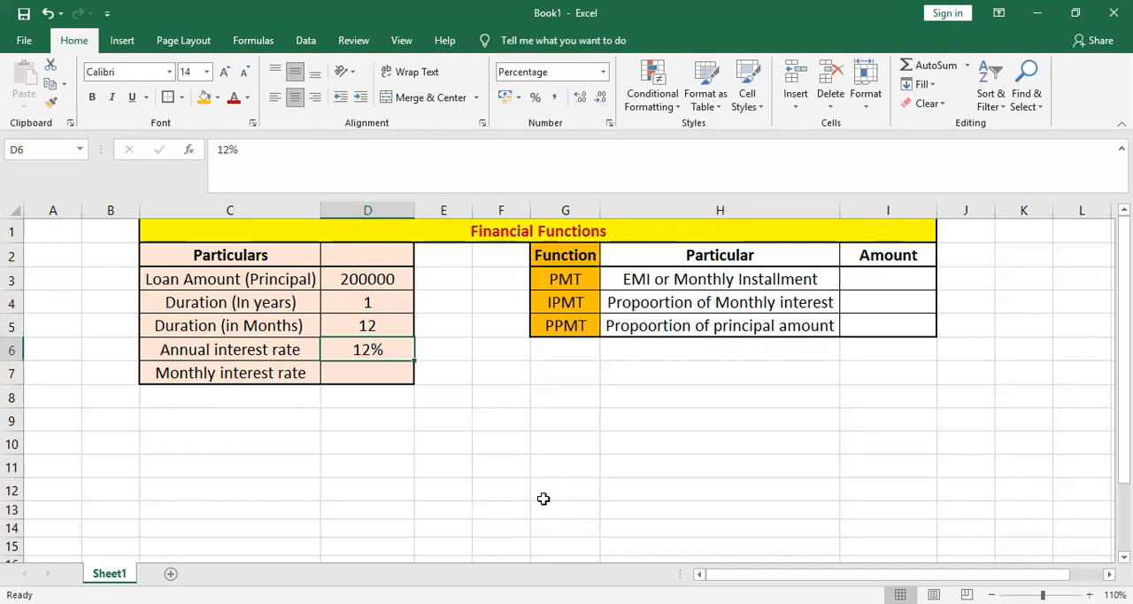
- Calculate the monthly interest rate in cell D7 with the formula =D6/12
{"action": "key", "text": "Down"}
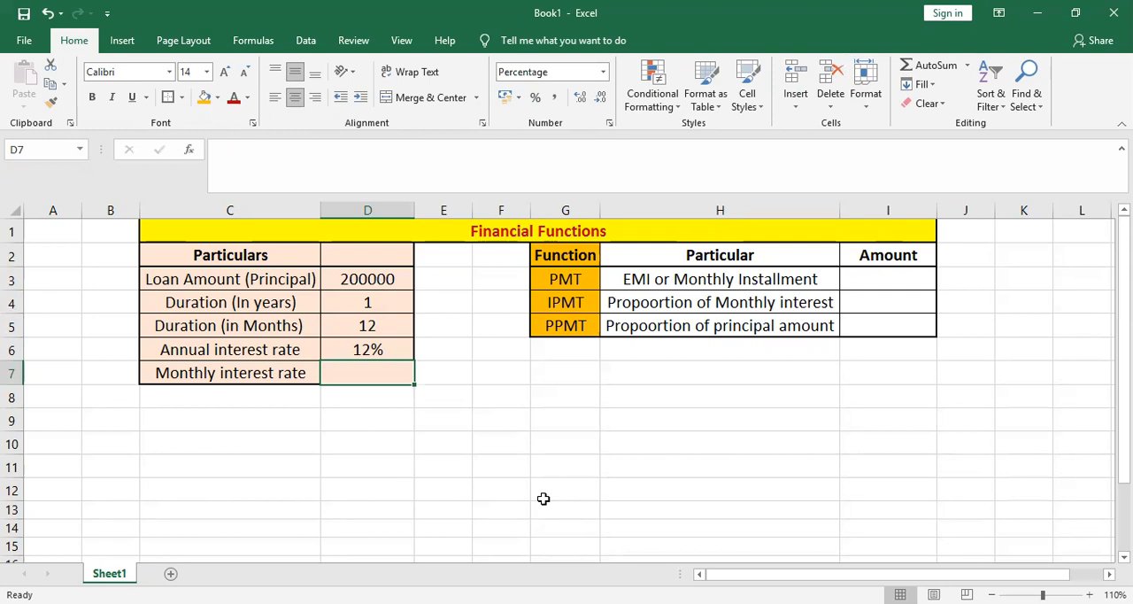
{"action": "type", "text": "="}
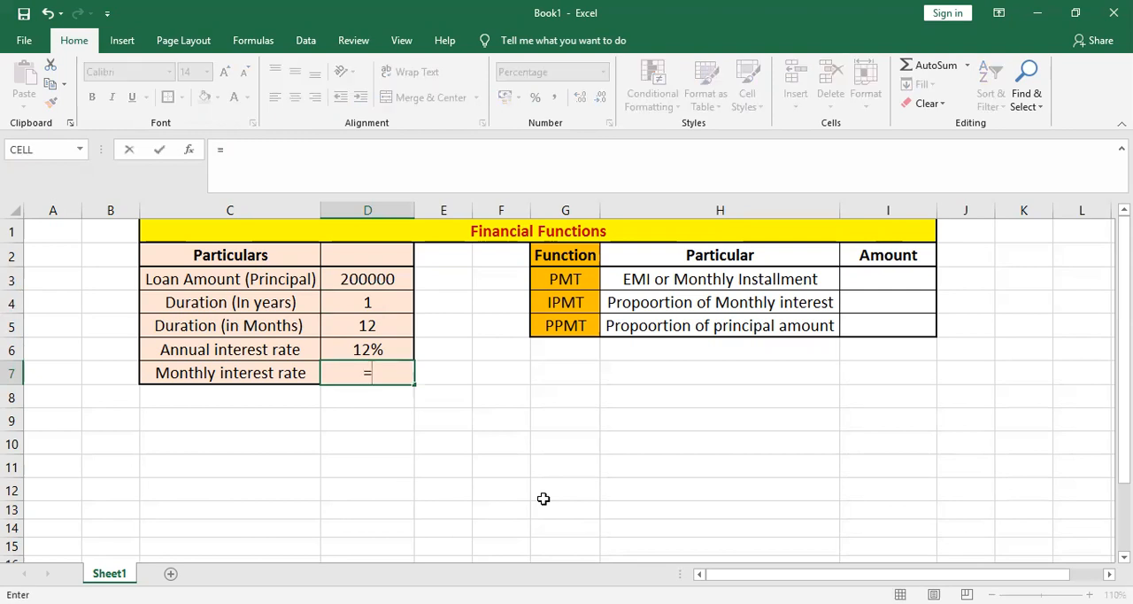
{"action": "key", "text": "Up"}
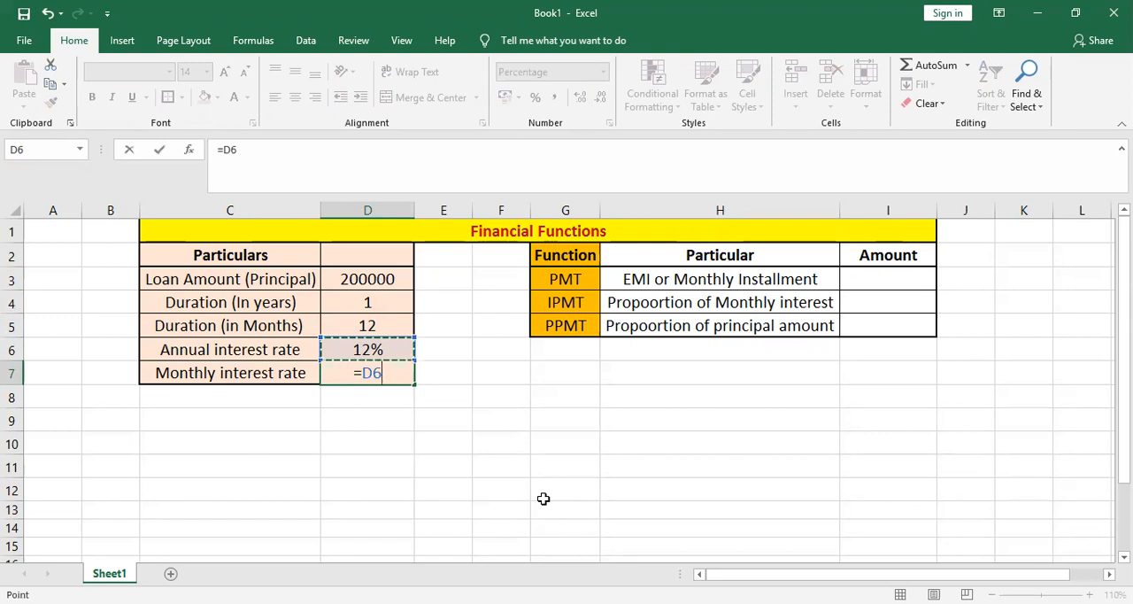
{"action": "type", "text": "/"}
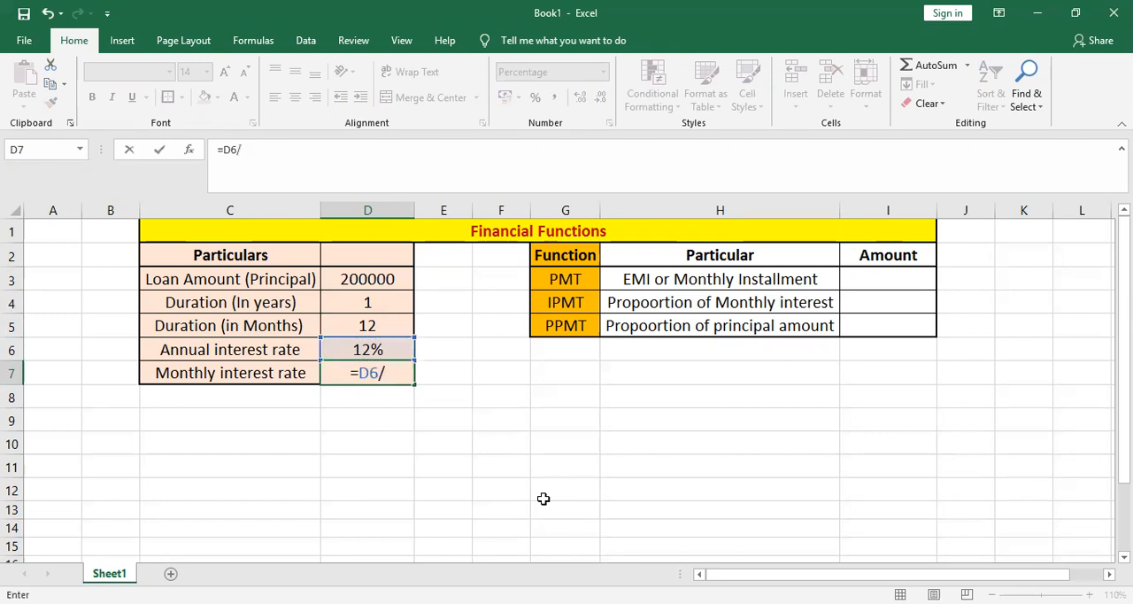
{"action": "type", "text": "12"}
{"action": "key", "text": "Return"}
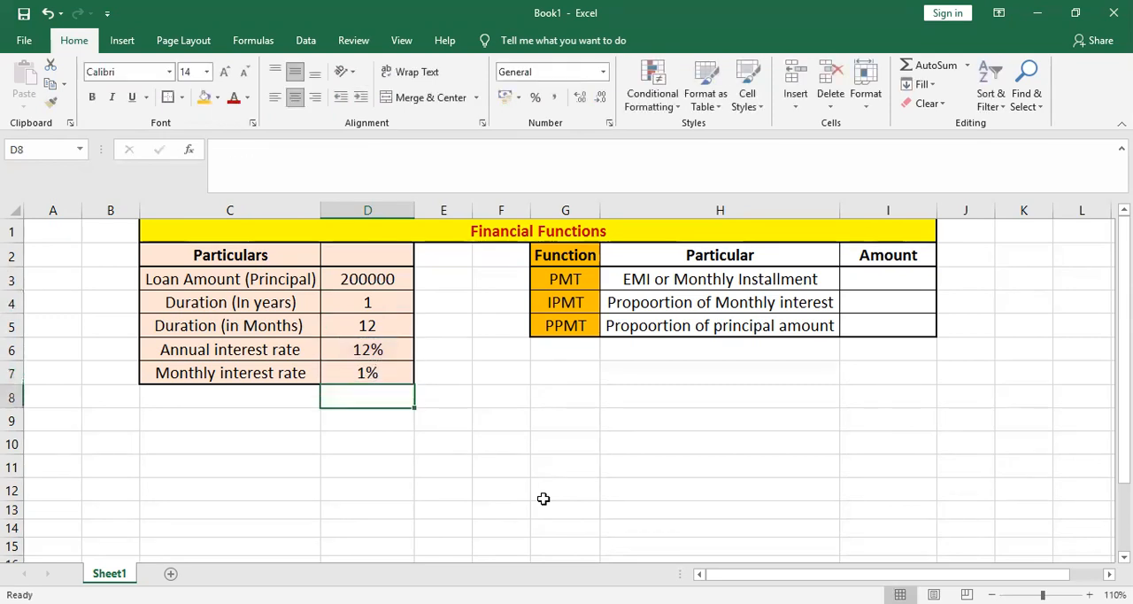
{"action": "key", "text": "Up"}
{"action": "key", "text": "Up"}
{"action": "key", "text": "Up"}
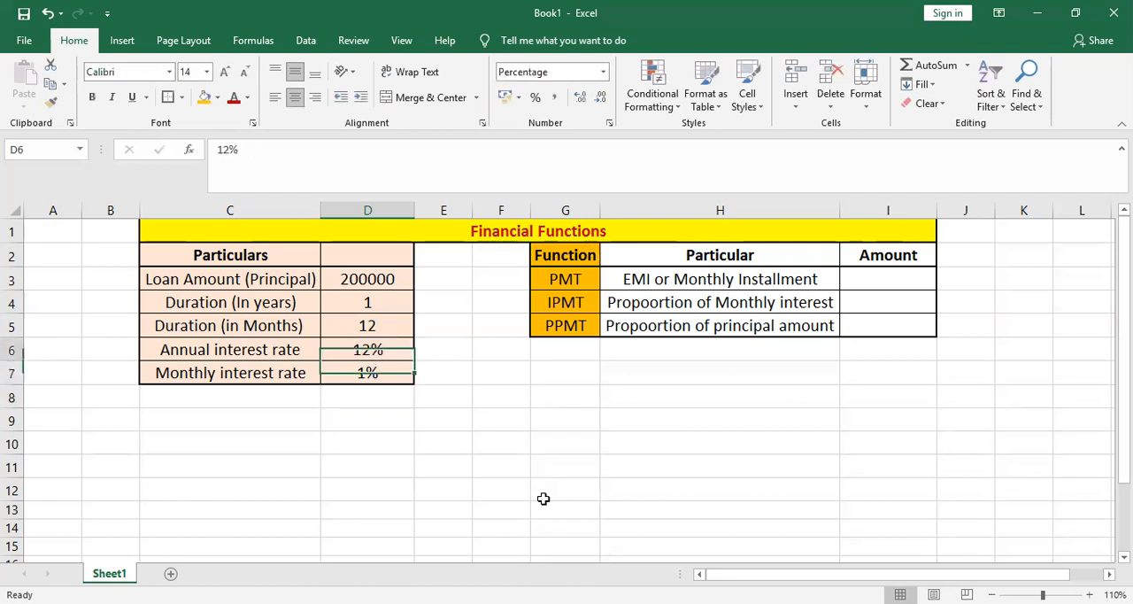
{"action": "key", "text": "Down"}
{"action": "key", "text": "Down"}
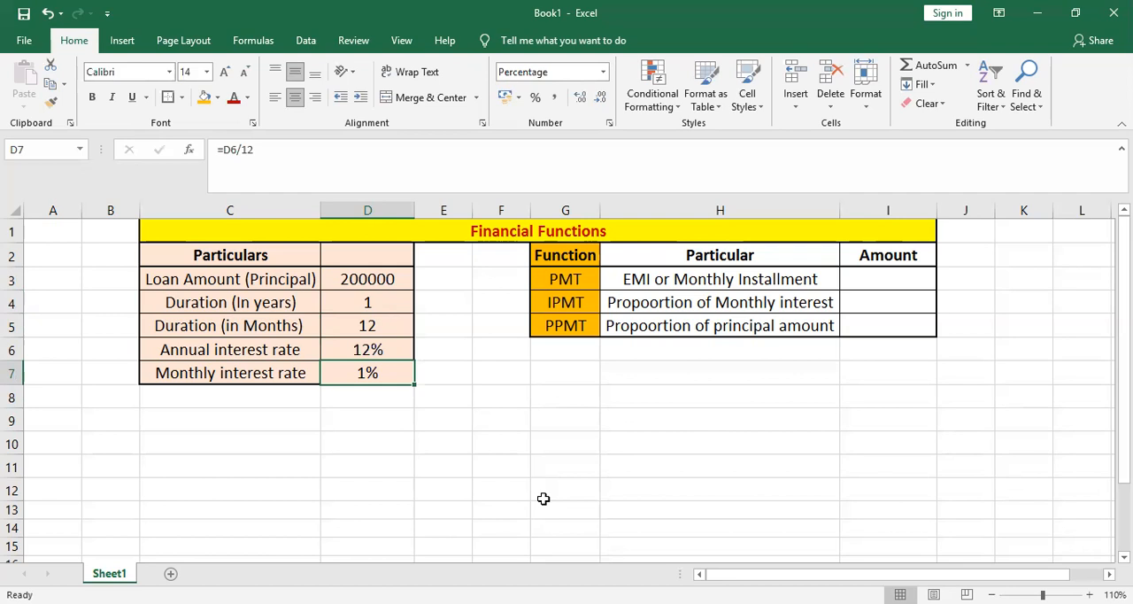
- Make the loan values in cells D3 through D7 bold
{"action": "key", "text": "Up"}
{"action": "key", "text": "Up"}
{"action": "key", "text": "Up"}
{"action": "key", "text": "Up"}
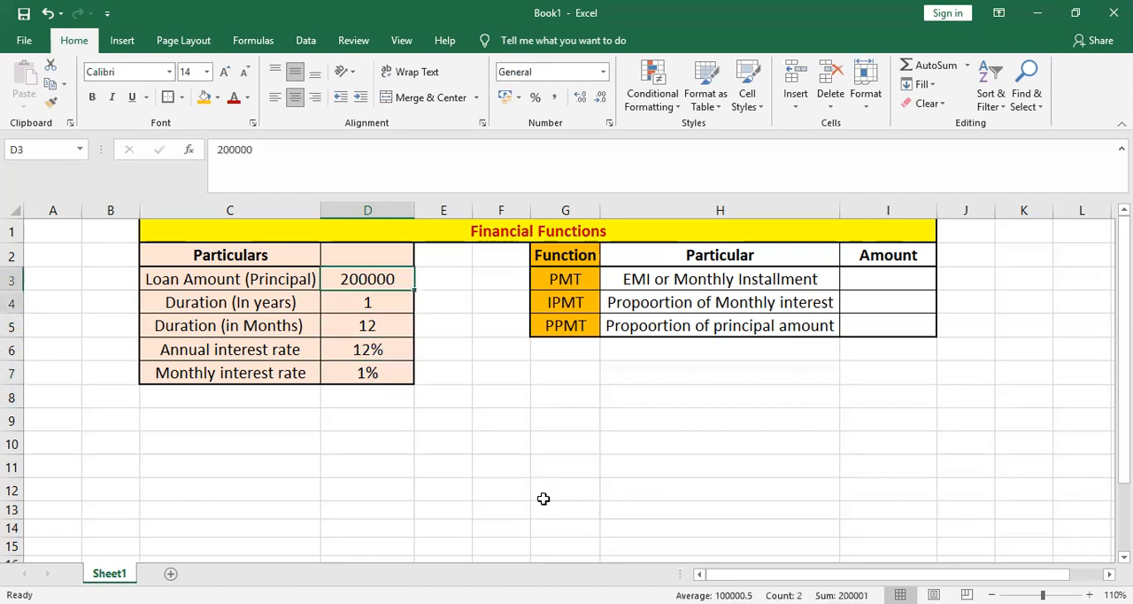
{"action": "key", "text": "shift+Down"}
{"action": "key", "text": "shift+Down"}
{"action": "key", "text": "shift+Down"}
{"action": "key", "text": "shift+Down"}
{"action": "key", "text": "ctrl+b"}
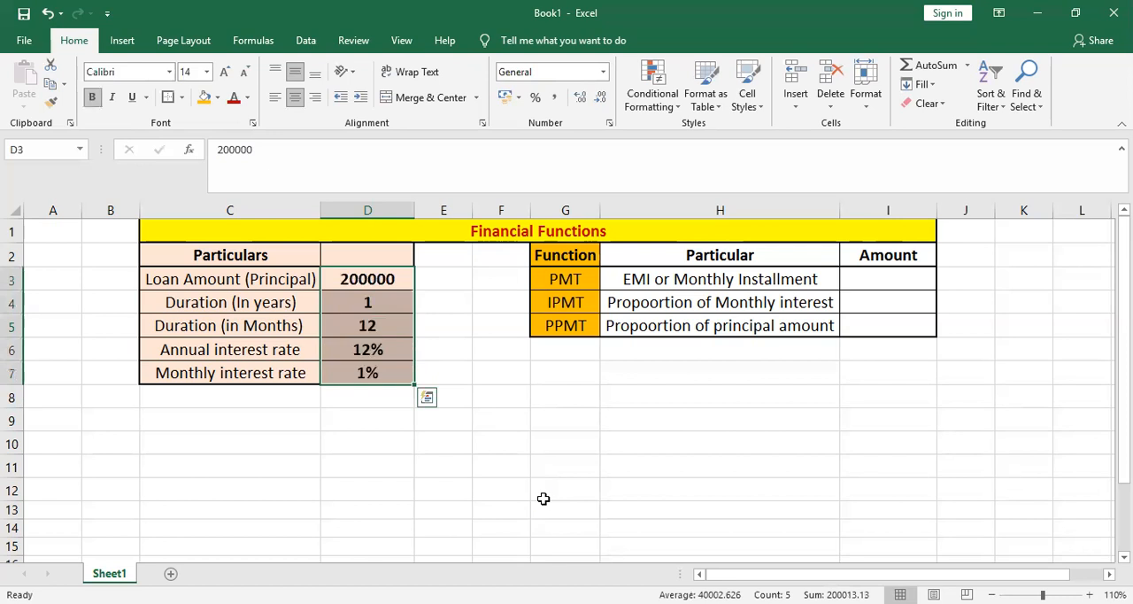
{"action": "key", "text": "Down"}
{"action": "key", "text": "Down"}
{"action": "key", "text": "Down"}
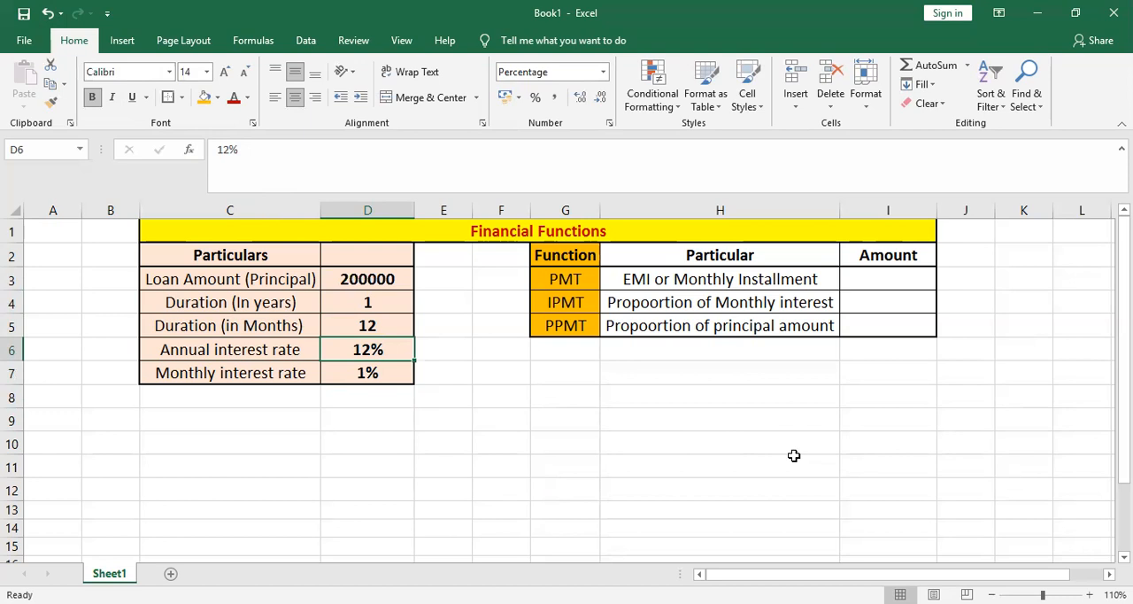
- Begin a PMT formula in cell I3 for the monthly installment, using the monthly interest rate in D7 as the rate
{"action": "key", "text": "Up"}
{"action": "key", "text": "Up"}
{"action": "key", "text": "Right"}
{"action": "key", "text": "Right"}
{"action": "key", "text": "Right"}
{"action": "key", "text": "Right"}
{"action": "key", "text": "Right"}
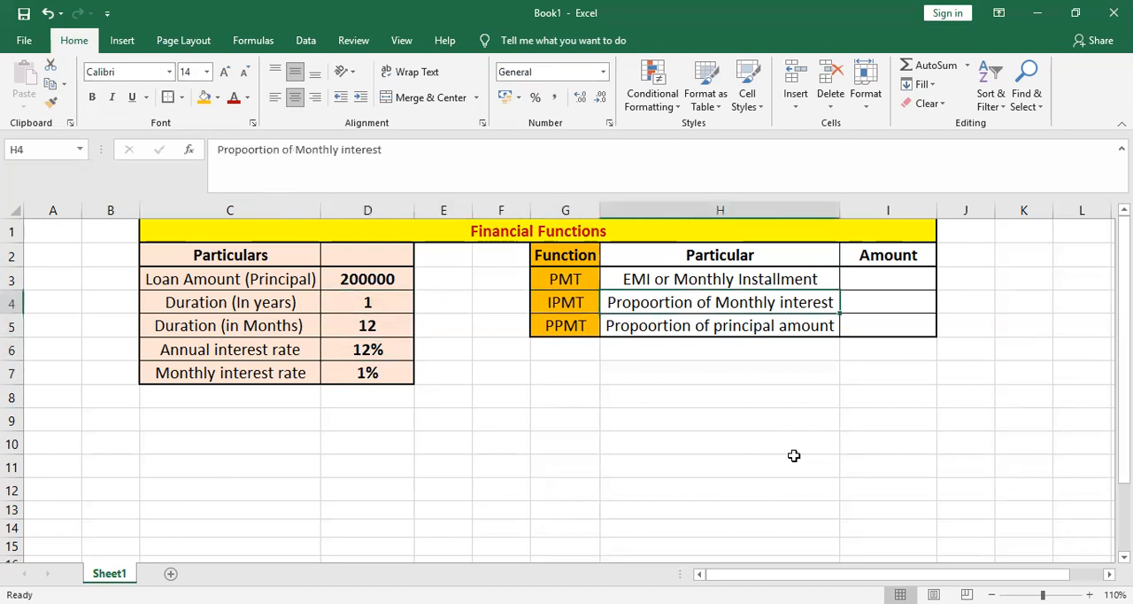
{"action": "key", "text": "Up"}
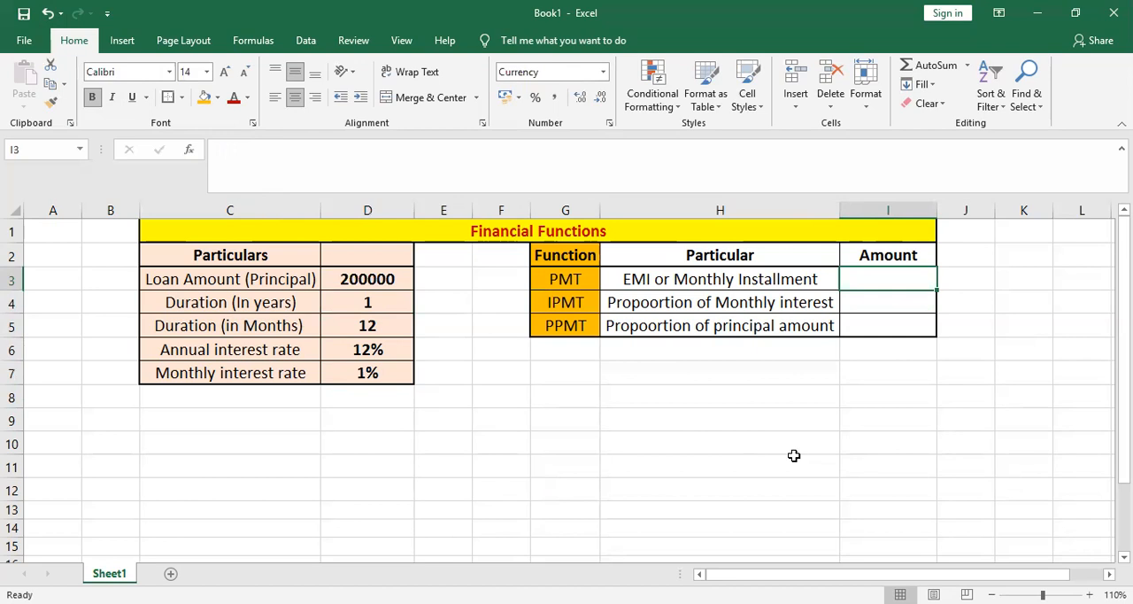
{"action": "type", "text": "="}
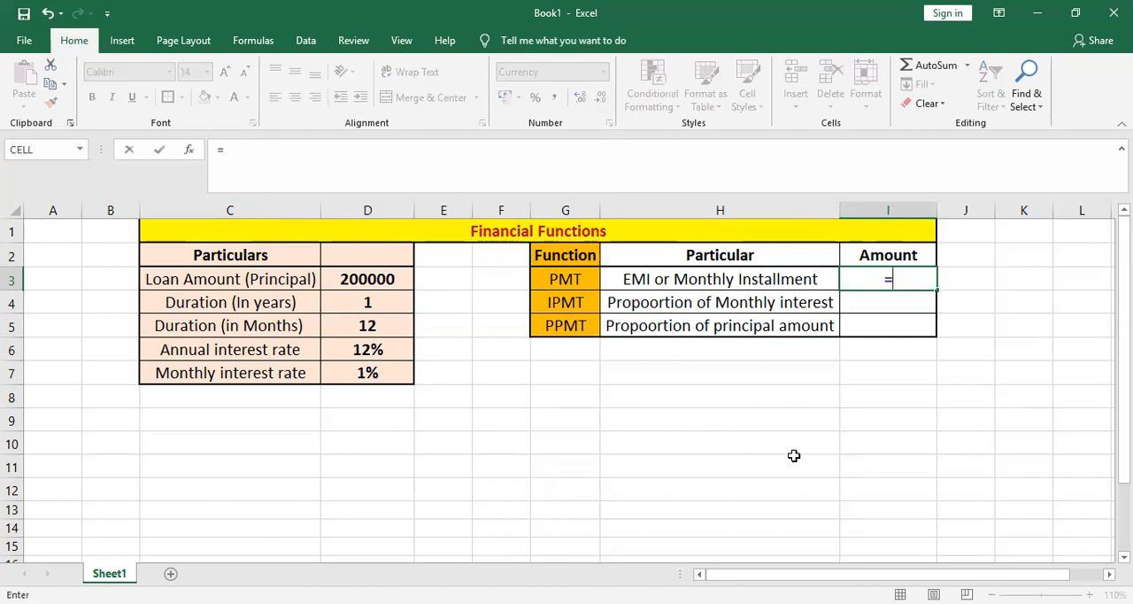
{"action": "type", "text": "PMT("}
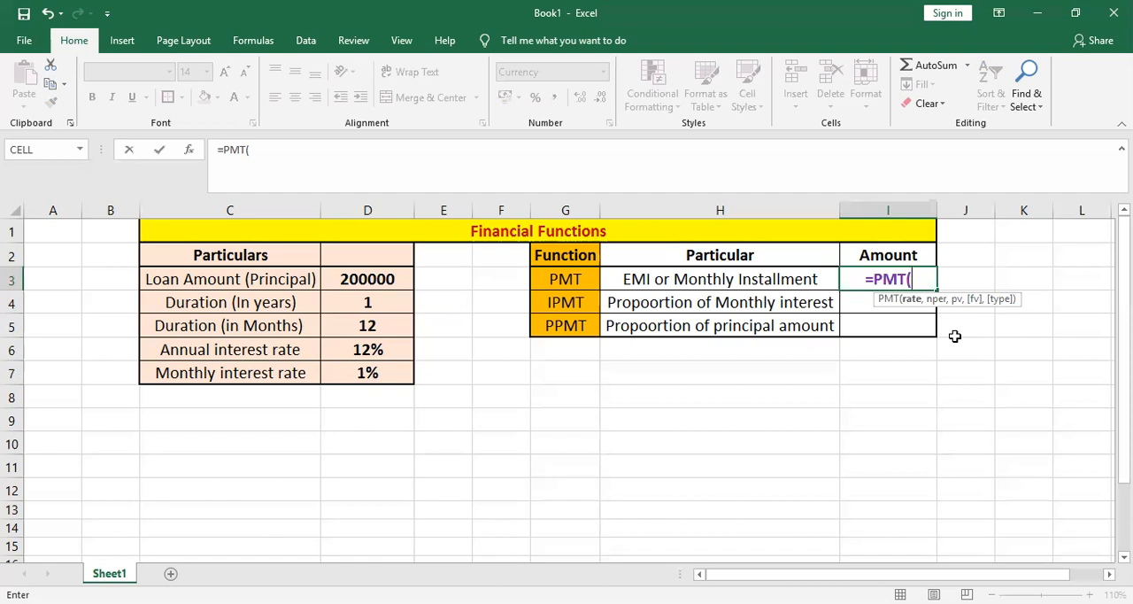
{"action": "key", "text": "Left"}
{"action": "key", "text": "Left"}
{"action": "key", "text": "Left"}
{"action": "key", "text": "Left"}
{"action": "key", "text": "Left"}
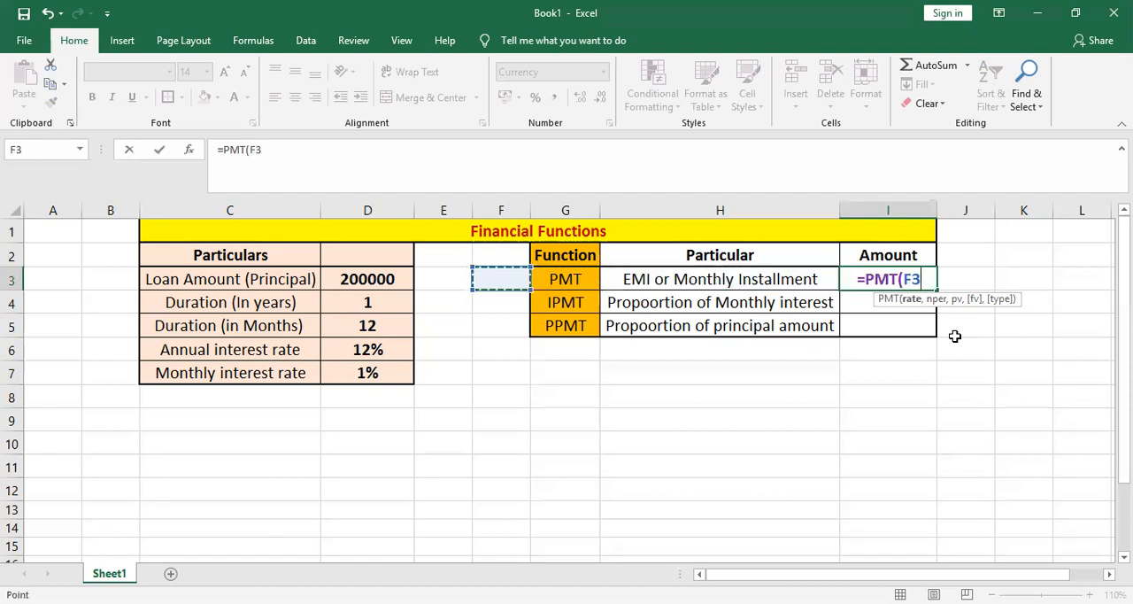
{"action": "key", "text": "Down"}
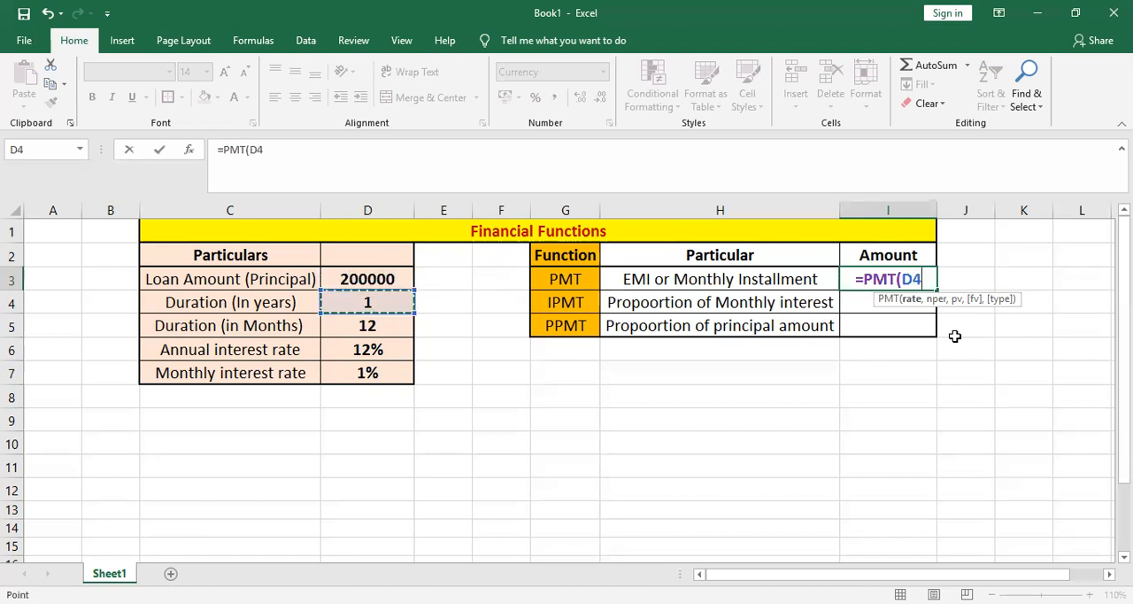
{"action": "key", "text": "Down"}
{"action": "key", "text": "Down"}
{"action": "key", "text": "Down"}
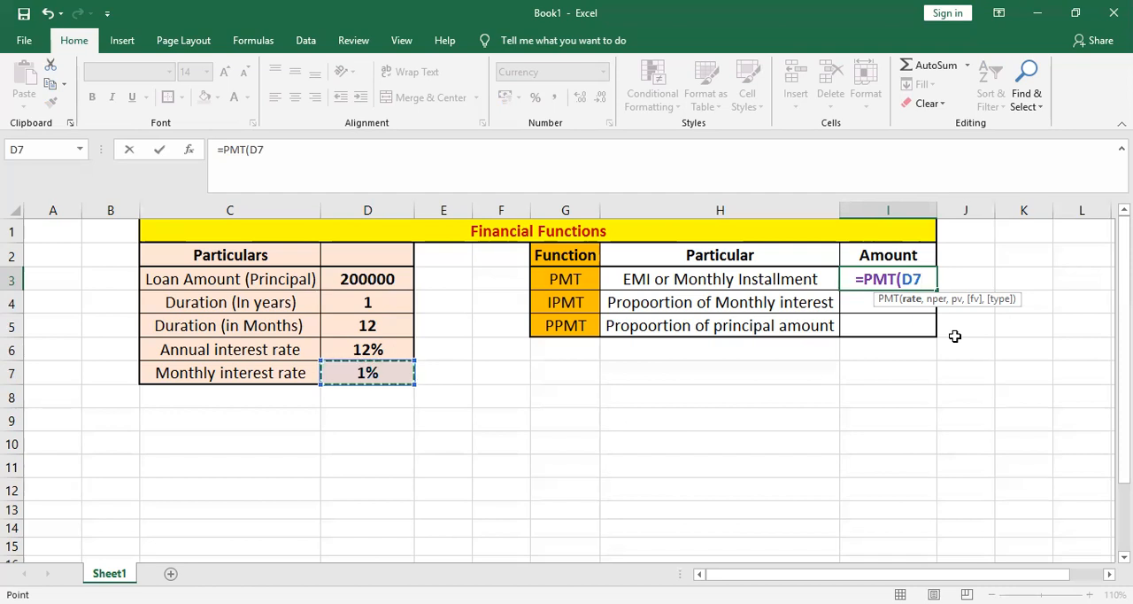
{"action": "type", "text": ","}
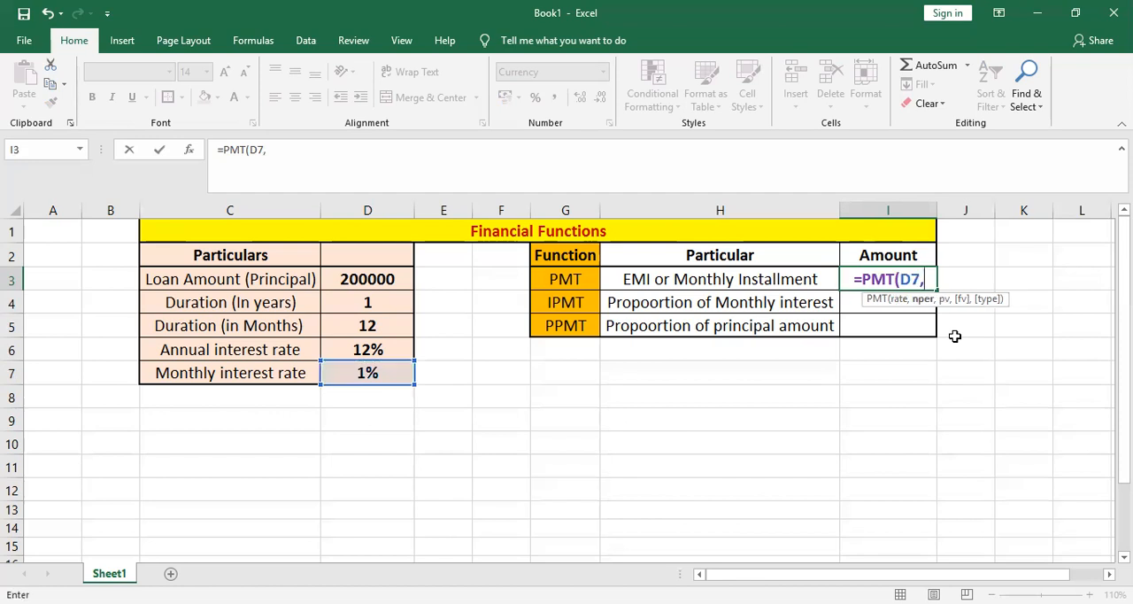
- Add the duration in months in D5 as the number of periods (nper) of the PMT formula
{"action": "key", "text": "Up"}
{"action": "key", "text": "Up"}
{"action": "key", "text": "Down"}
{"action": "key", "text": "Left"}
{"action": "key", "text": "Left"}
{"action": "key", "text": "Left"}
{"action": "key", "text": "Left"}
{"action": "key", "text": "Left"}
{"action": "key", "text": "Left"}
{"action": "key", "text": "Right"}
{"action": "key", "text": "Down"}
{"action": "key", "text": "Down"}
{"action": "key", "text": "Down"}
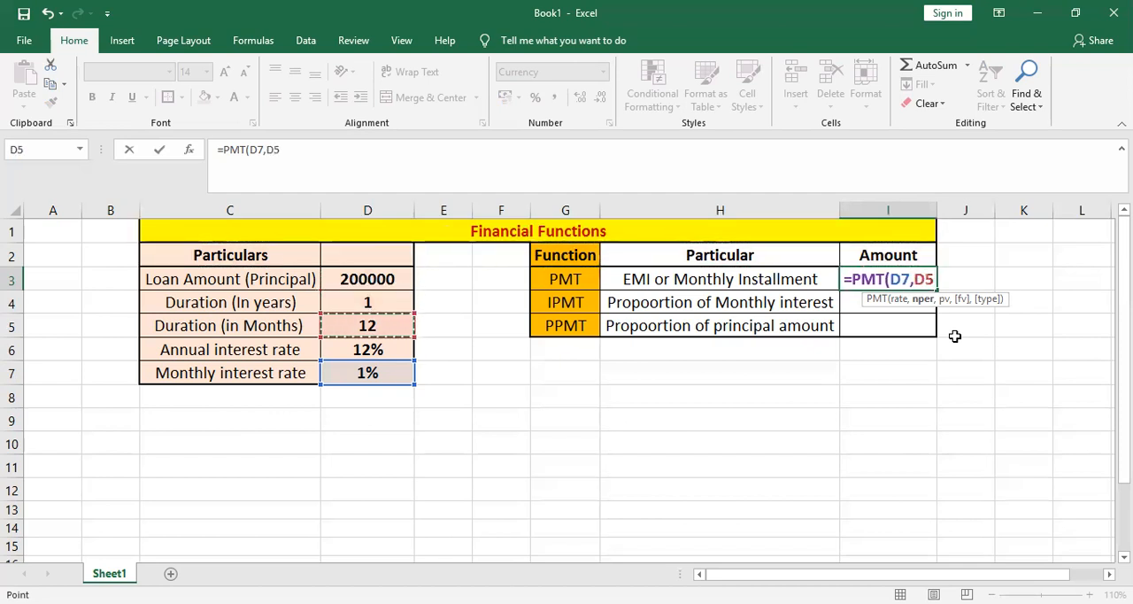
{"action": "type", "text": ","}
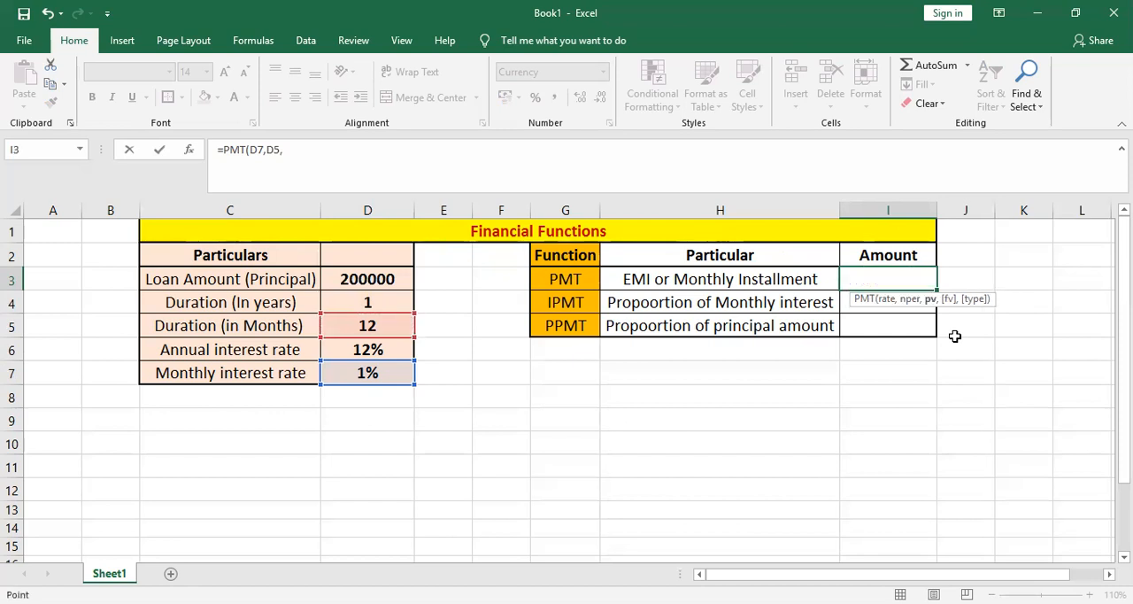
- Complete the PMT formula in I3 with the loan amount in D3 as the present value, giving =PMT(D7,D5,D3)
{"action": "key", "text": "Left"}
{"action": "key", "text": "Left"}
{"action": "key", "text": "Left"}
{"action": "key", "text": "Left"}
{"action": "key", "text": "Left"}
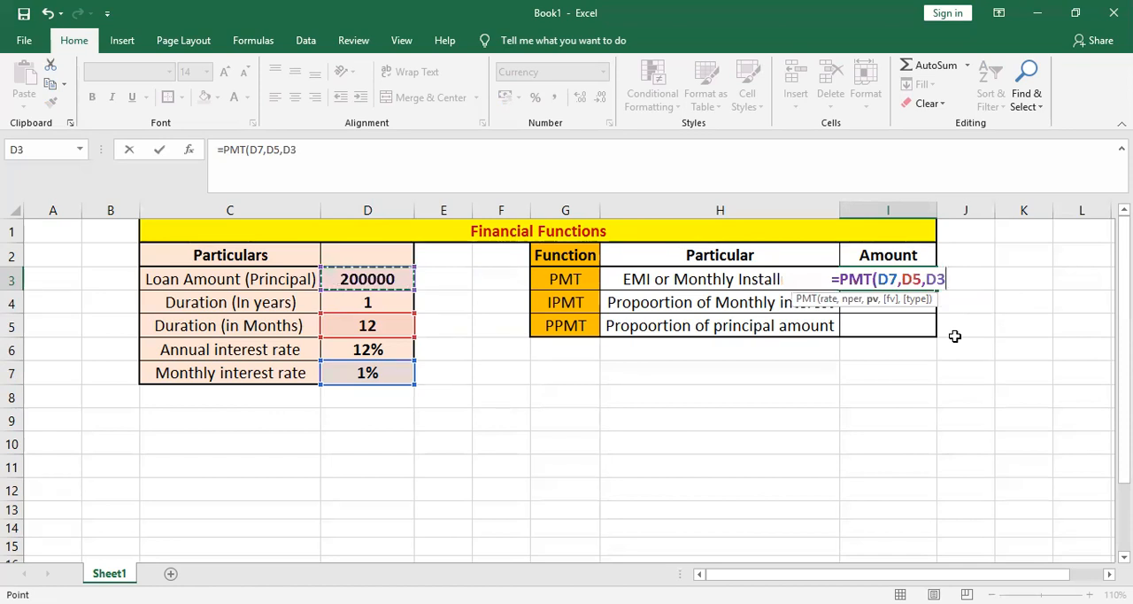
{"action": "type", "text": ")"}
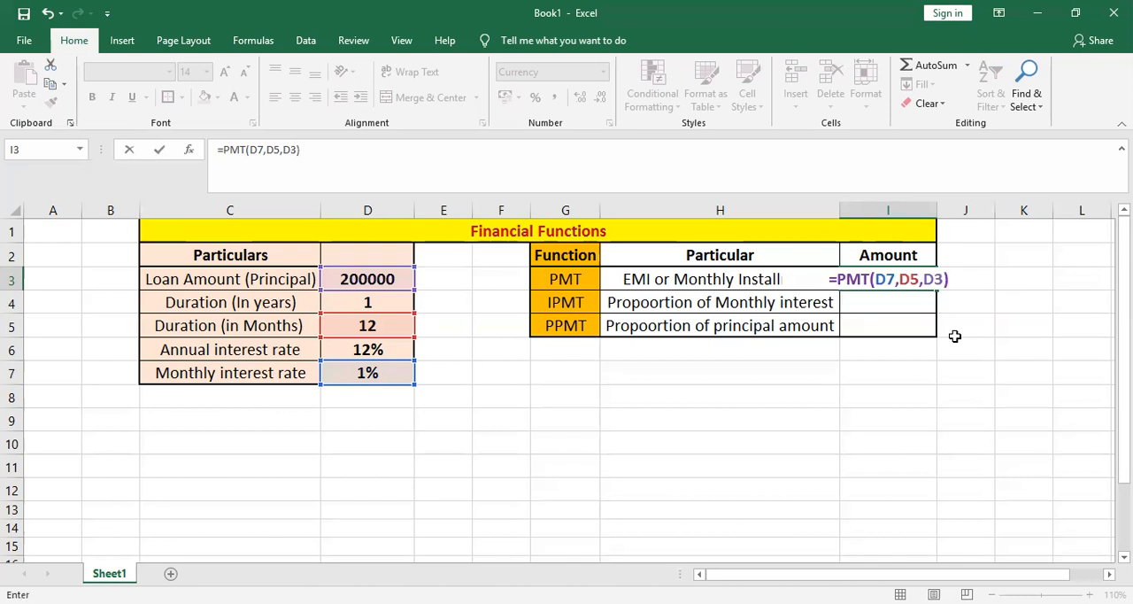
{"action": "key", "text": "Return"}
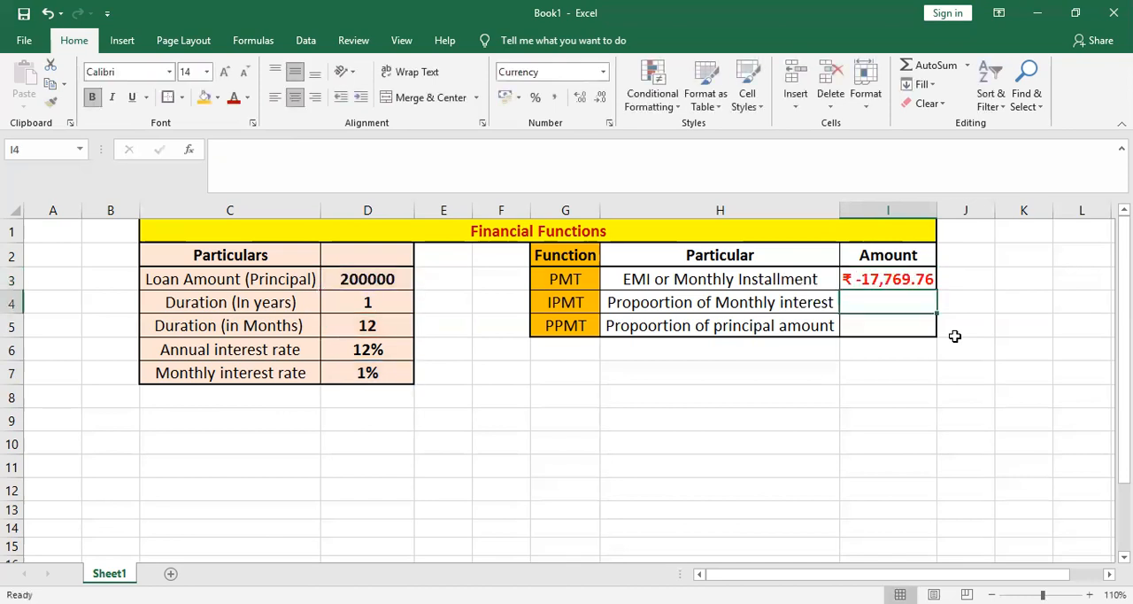
{"action": "key", "text": "Up"}
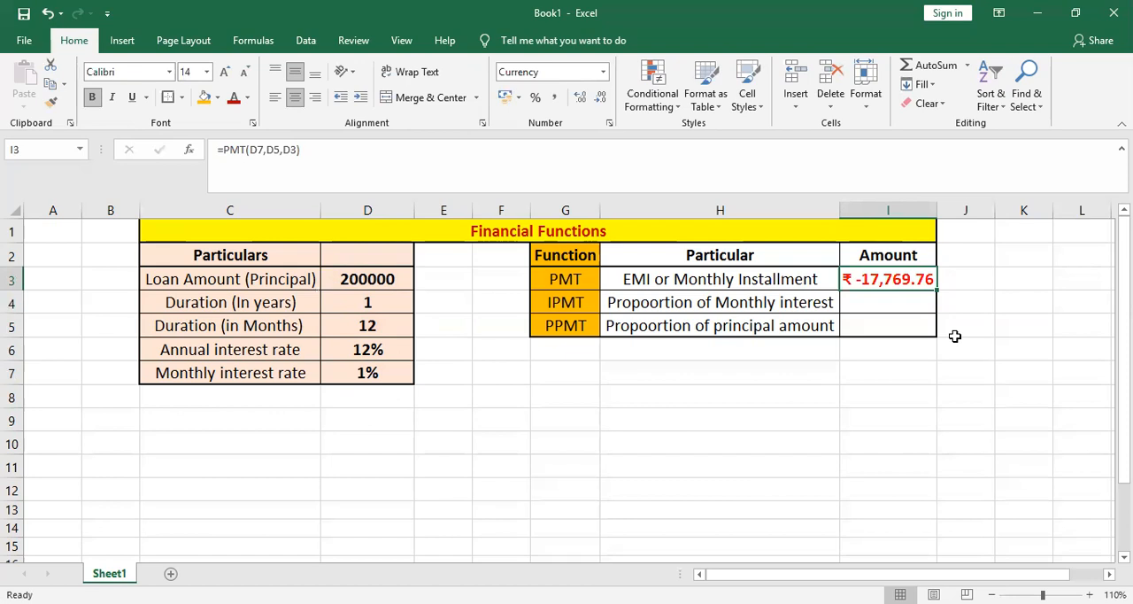
{"action": "key", "text": "Down"}
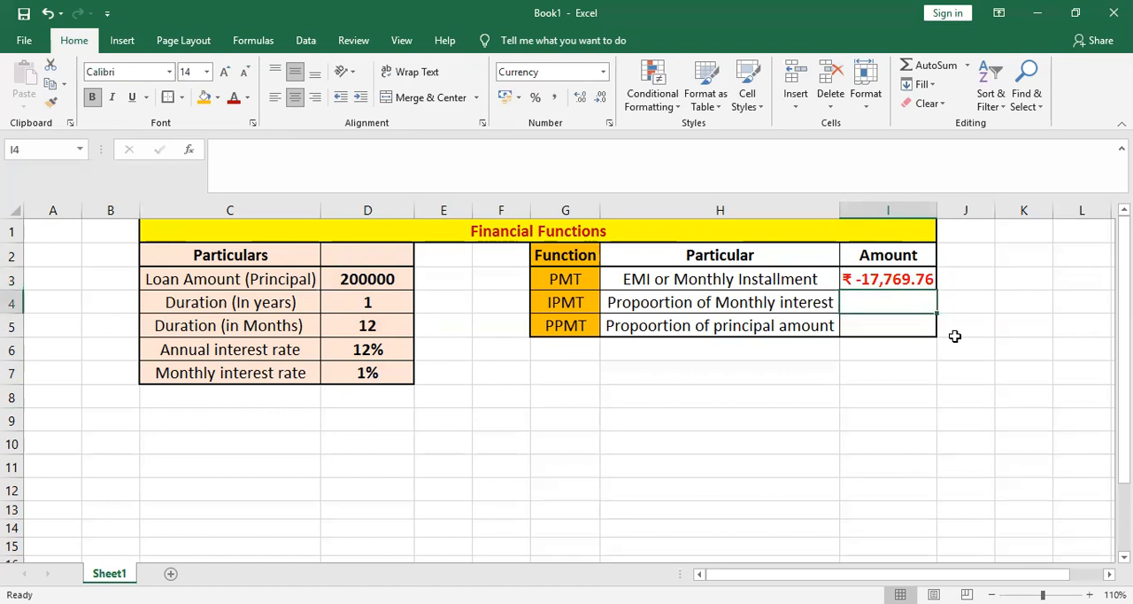
{"action": "key", "text": "Left"}
{"action": "key", "text": "Left"}
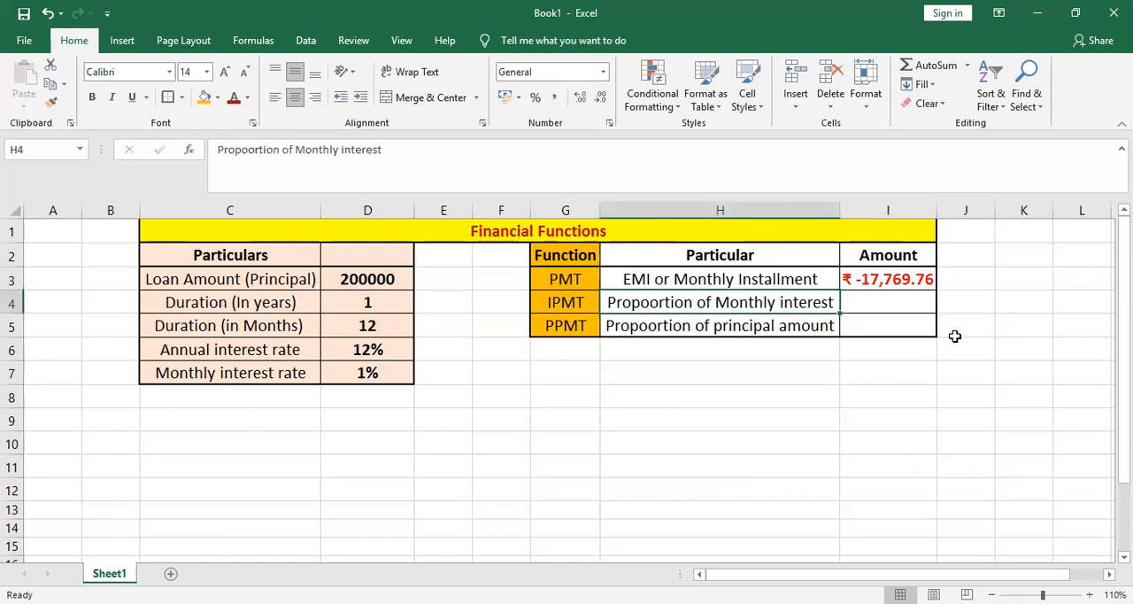
{"action": "key", "text": "Right"}
{"action": "key", "text": "Right"}
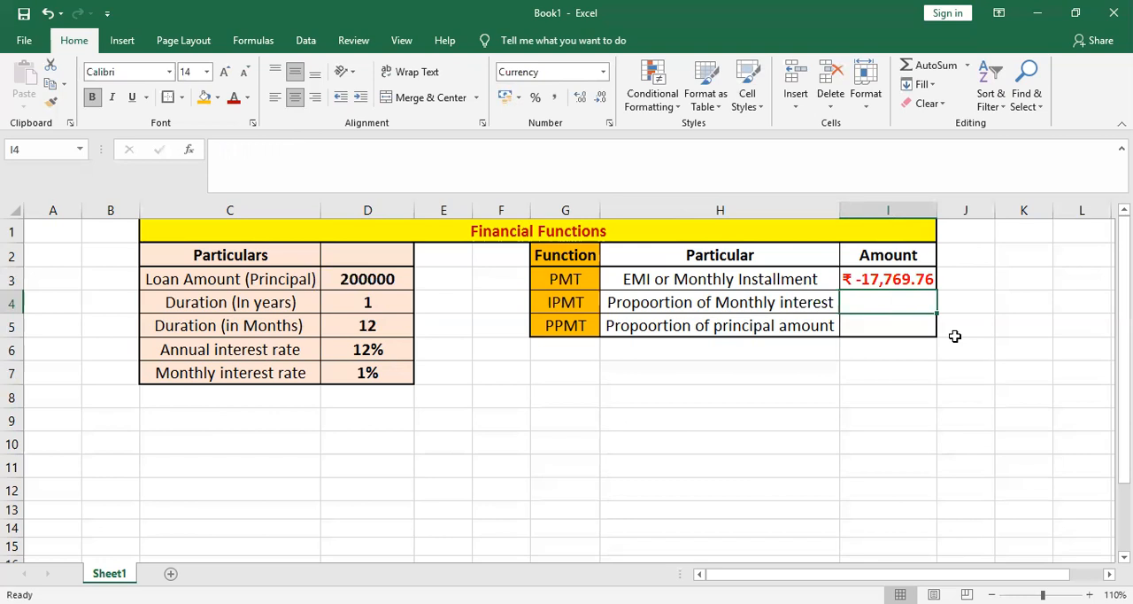
- Begin an IPMT formula in cell I4 for the monthly interest portion, using the monthly interest rate in D7 as the rate
{"action": "type", "text": "="}
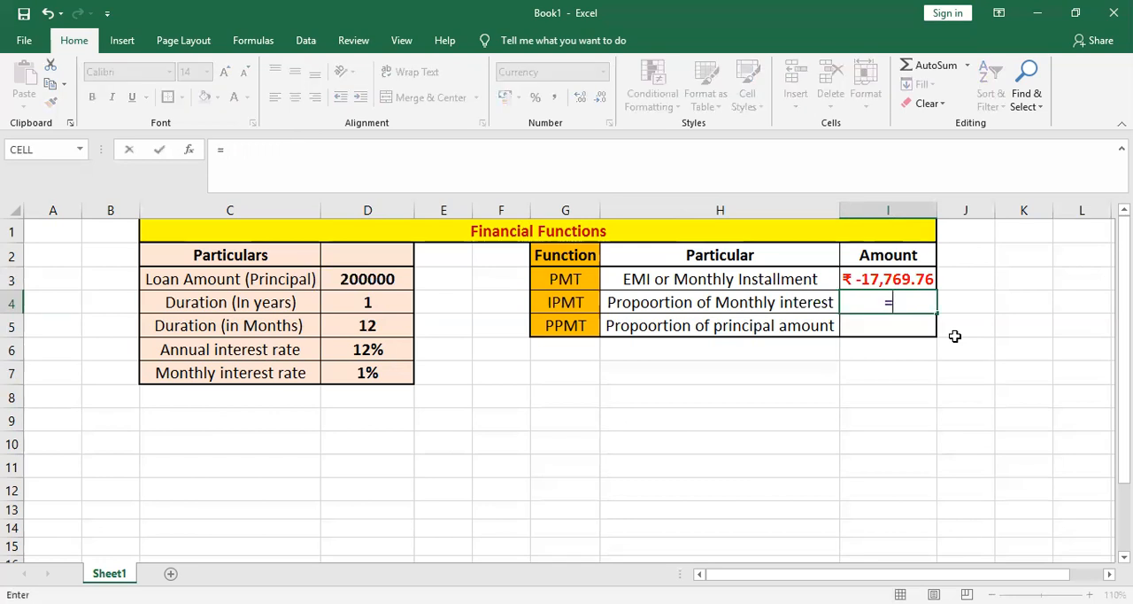
{"action": "type", "text": "I"}
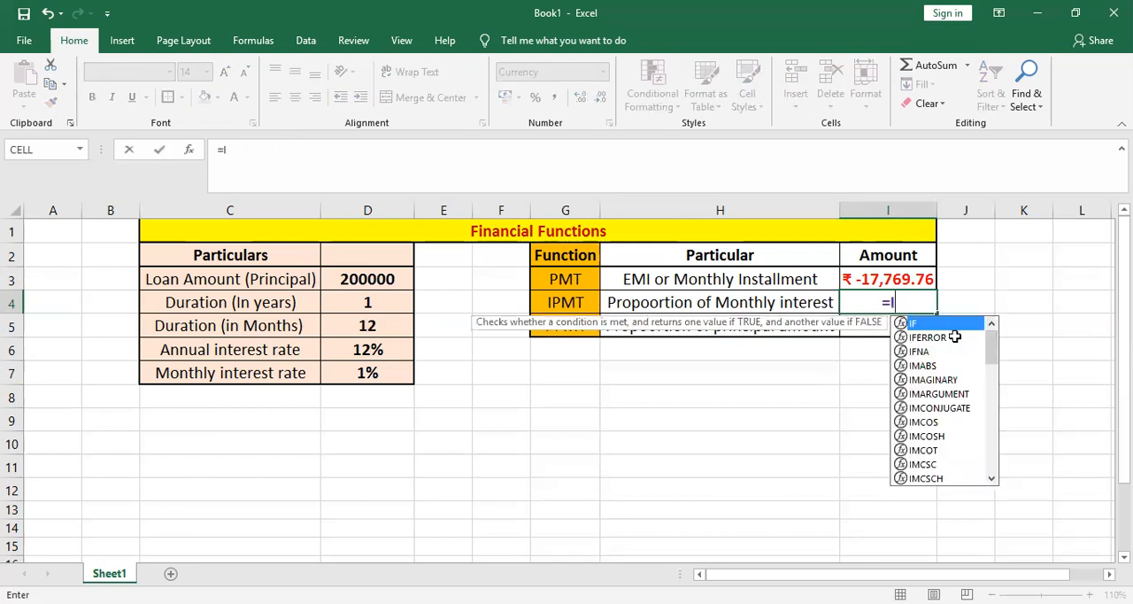
{"action": "type", "text": "PMT("}
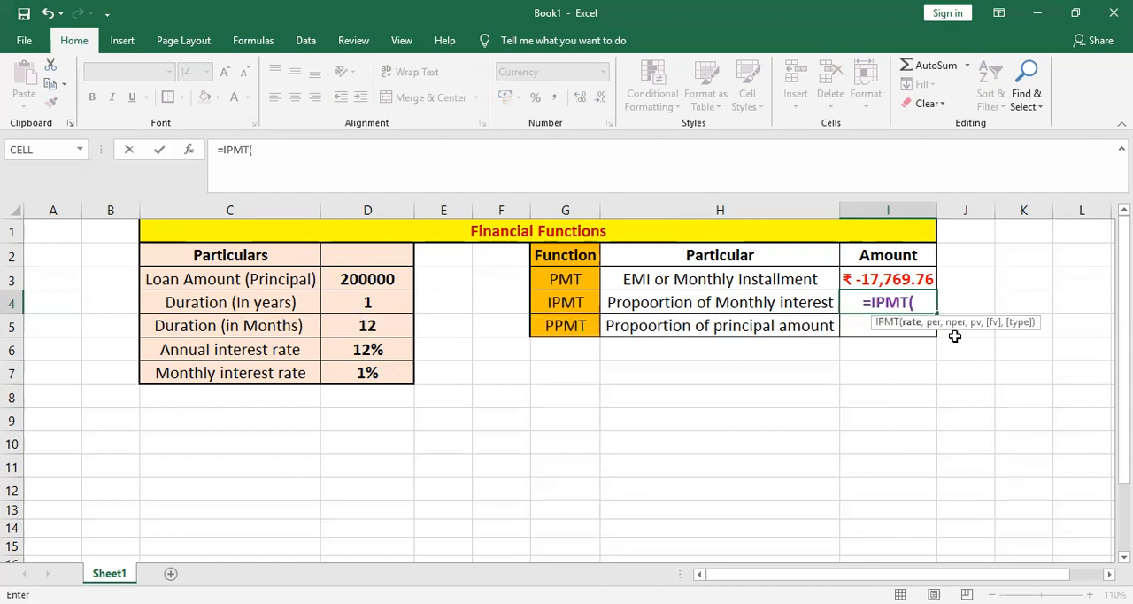
{"action": "key", "text": "Left"}
{"action": "key", "text": "Left"}
{"action": "key", "text": "Left"}
{"action": "key", "text": "Left"}
{"action": "key", "text": "Left"}
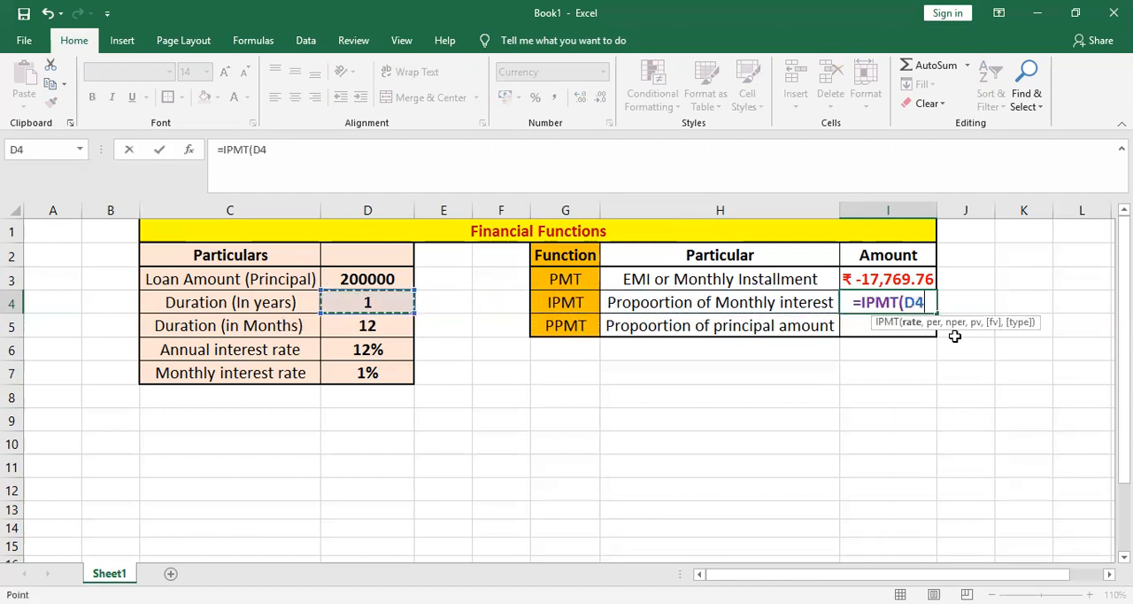
{"action": "key", "text": "Down"}
{"action": "key", "text": "Down"}
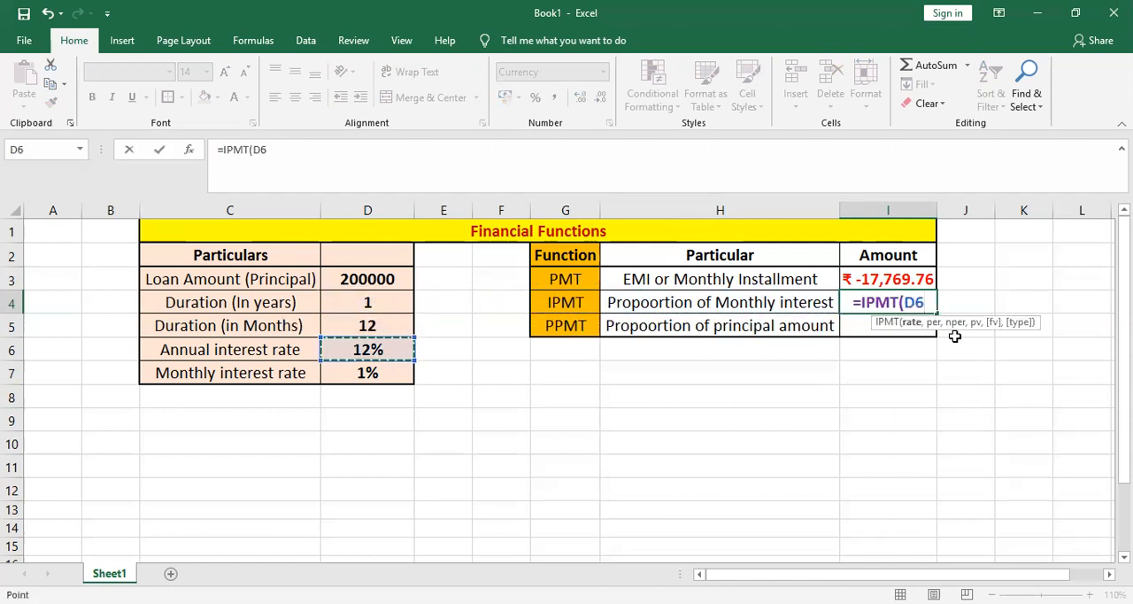
{"action": "key", "text": "Down"}
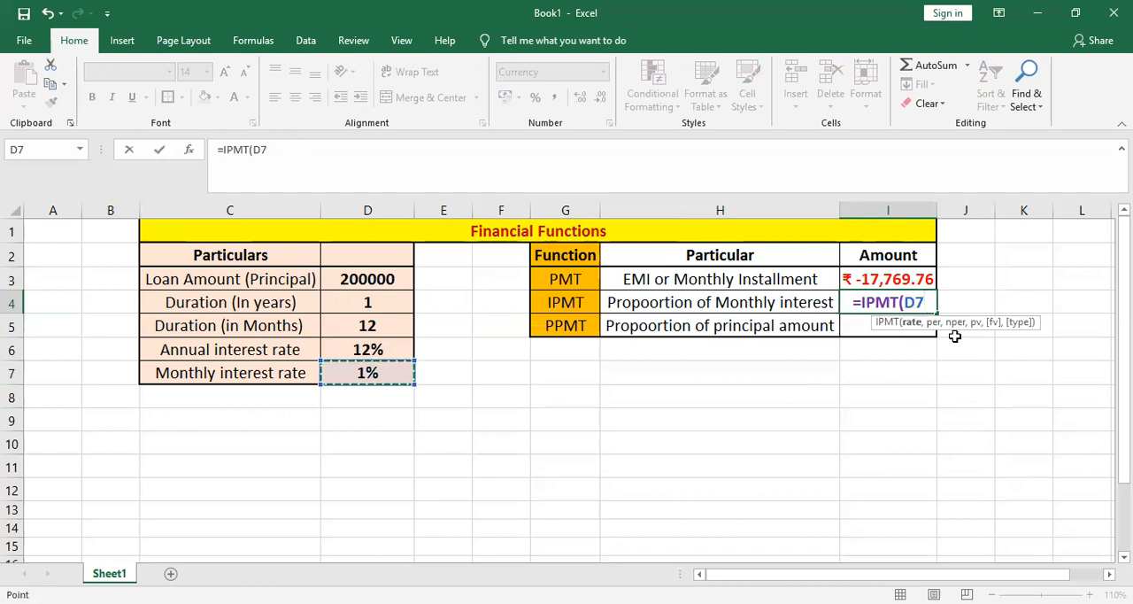
{"action": "type", "text": ","}
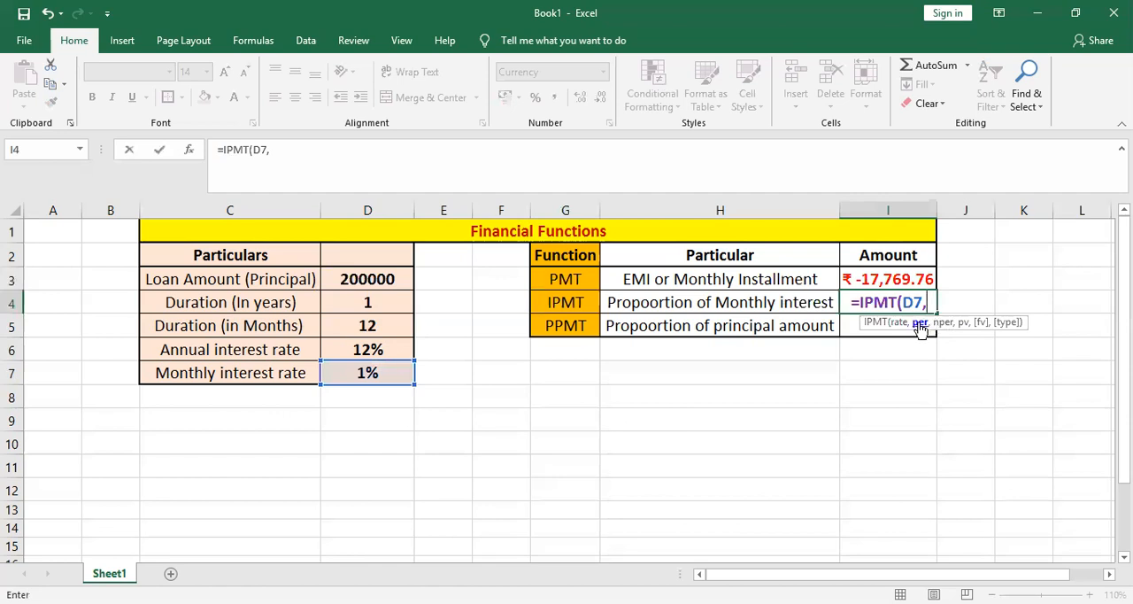
- Add period 1 and the duration in months in D5 as the per and nper arguments of the IPMT formula
{"action": "type", "text": "1"}
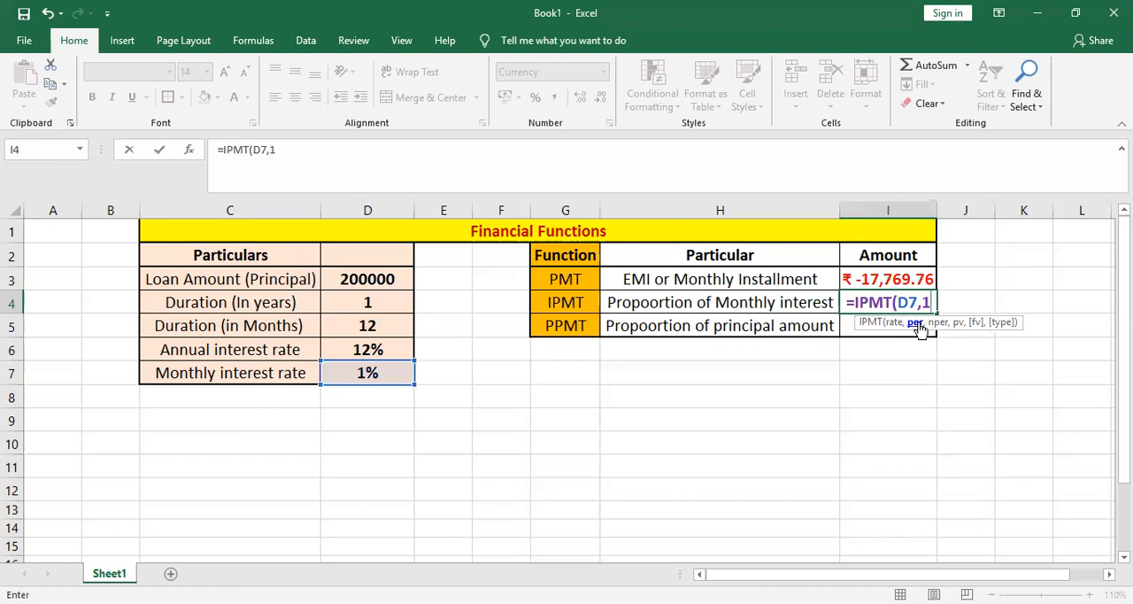
{"action": "type", "text": ","}
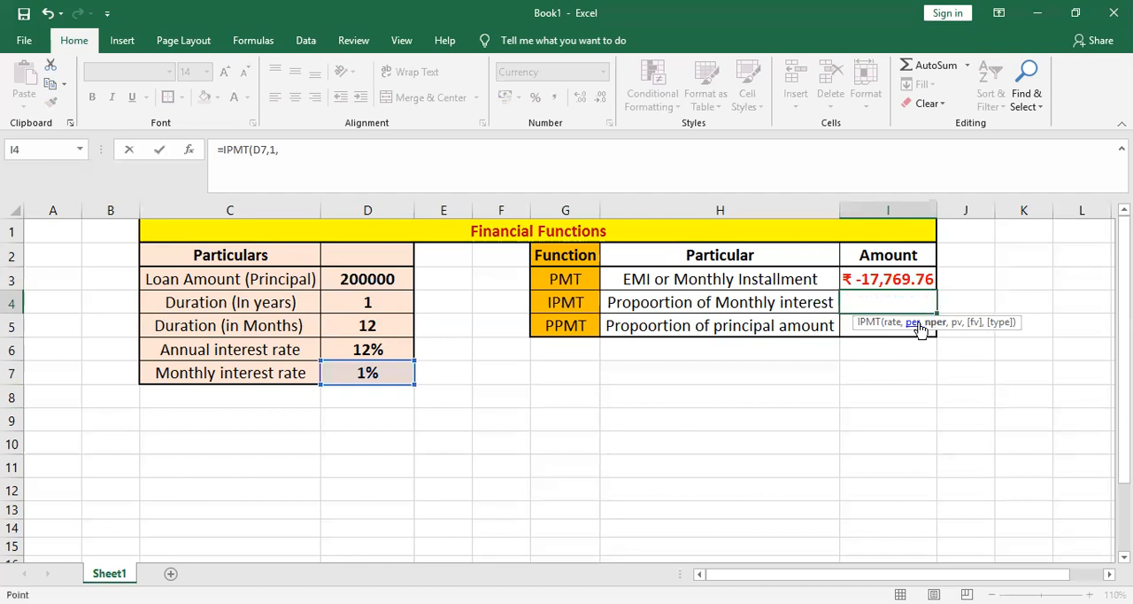
{"action": "key", "text": "Left"}
{"action": "key", "text": "Left"}
{"action": "key", "text": "Left"}
{"action": "key", "text": "Left"}
{"action": "key", "text": "Left"}
{"action": "key", "text": "Down"}
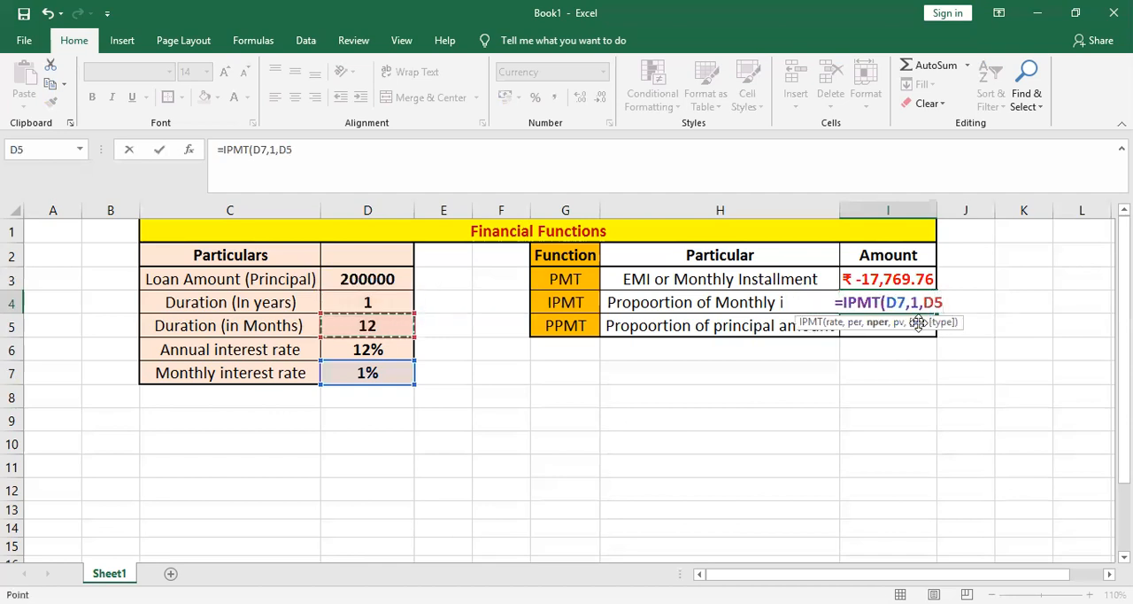
{"action": "type", "text": ","}
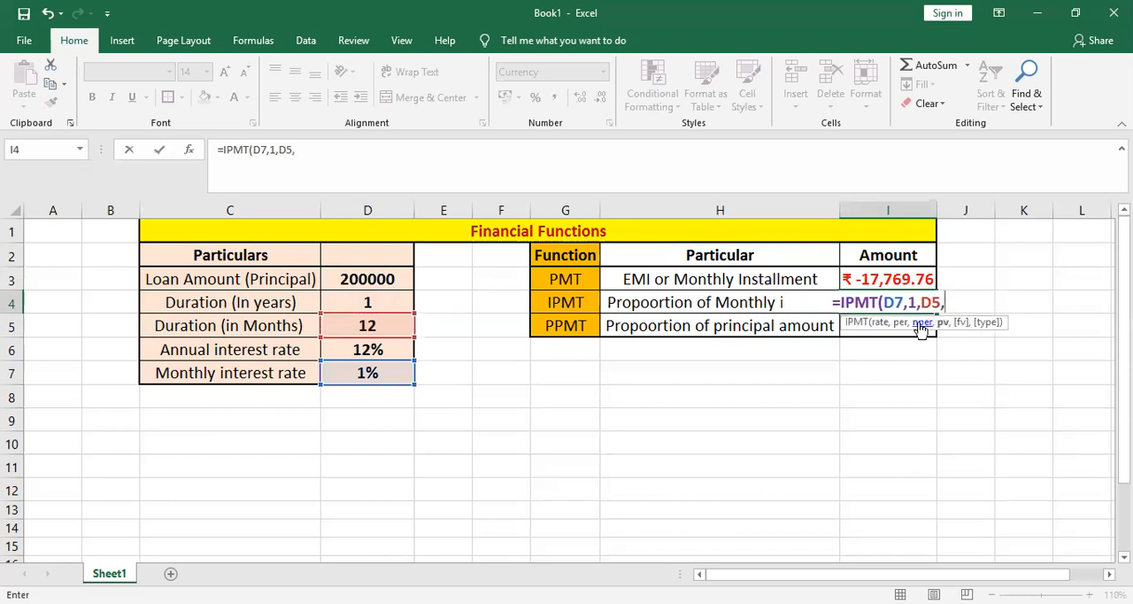
- Complete the IPMT formula in I4 with the loan amount in D3 as the present value, giving =IPMT(D7,1,D5,D3)
{"action": "key", "text": "Left"}
{"action": "key", "text": "Left"}
{"action": "key", "text": "Left"}
{"action": "key", "text": "Left"}
{"action": "key", "text": "Left"}
{"action": "key", "text": "Up"}
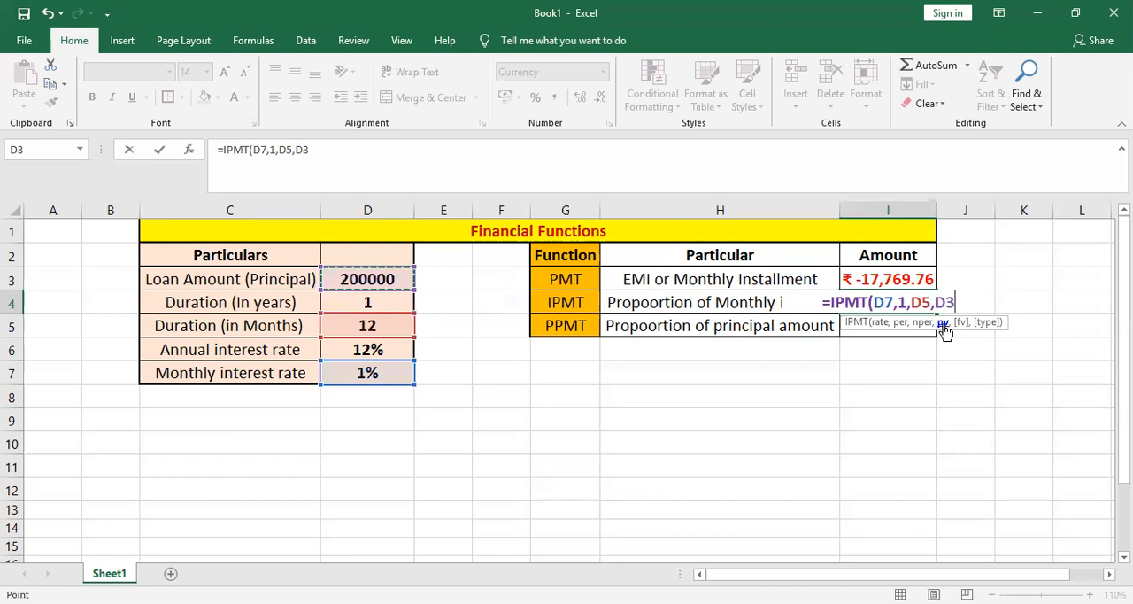
{"action": "type", "text": ")"}
{"action": "key", "text": "Return"}
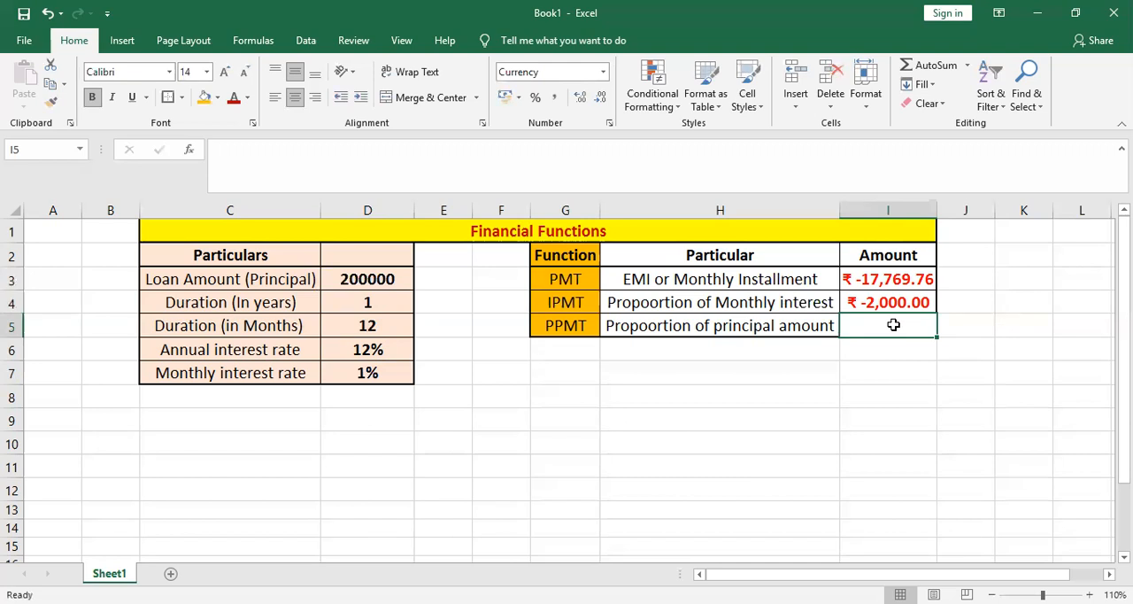
- Begin a PPMT formula in cell I5 for the principal portion, using the monthly interest rate in D7 as the rate
{"action": "type", "text": "="}
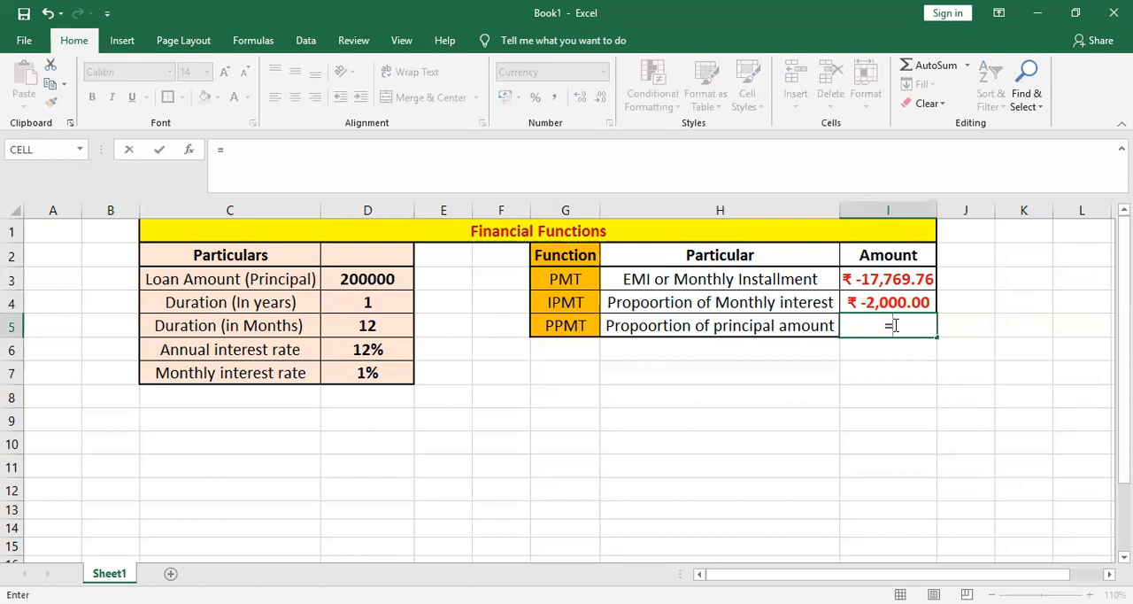
{"action": "type", "text": "PPMT("}
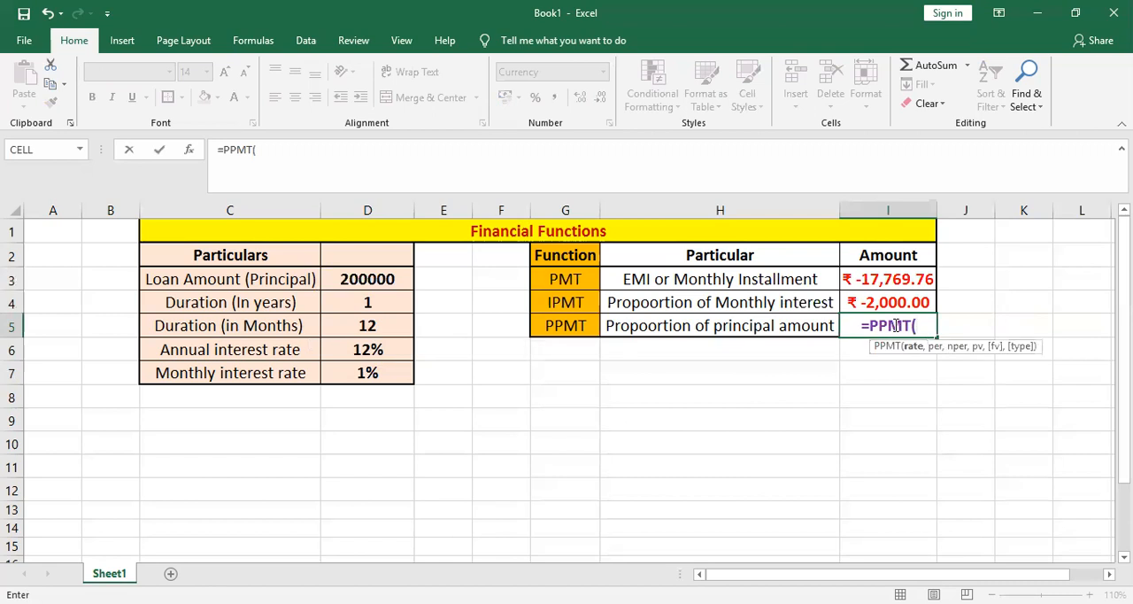
{"action": "key", "text": "Left"}
{"action": "key", "text": "Left"}
{"action": "key", "text": "Left"}
{"action": "key", "text": "Left"}
{"action": "key", "text": "Left"}
{"action": "key", "text": "Down"}
{"action": "key", "text": "Down"}
{"action": "type", "text": ","}
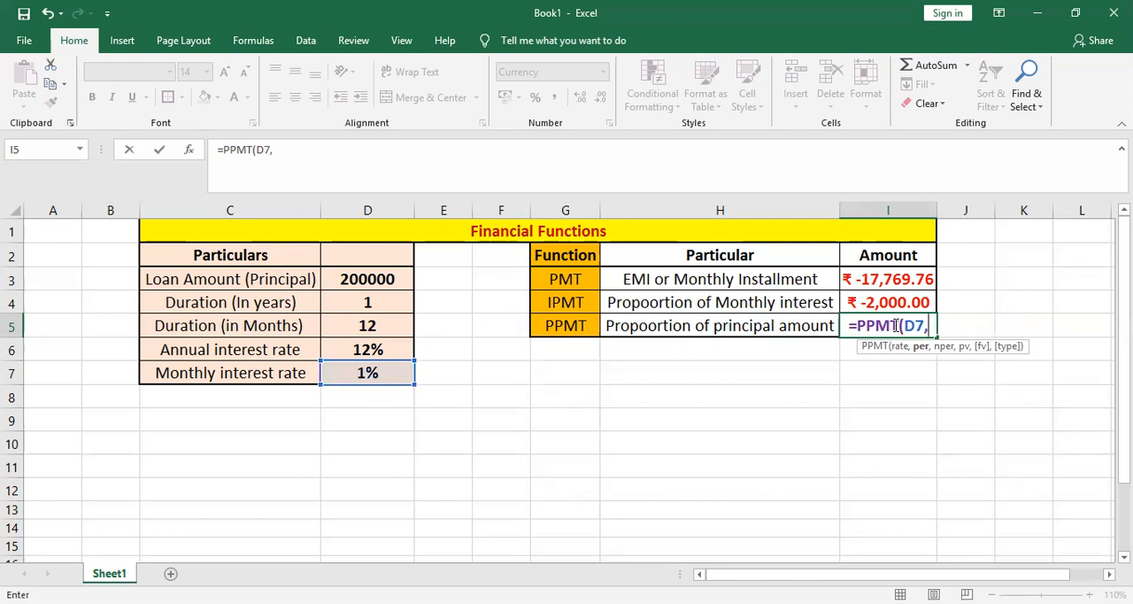
{"action": "type", "text": "1,"}
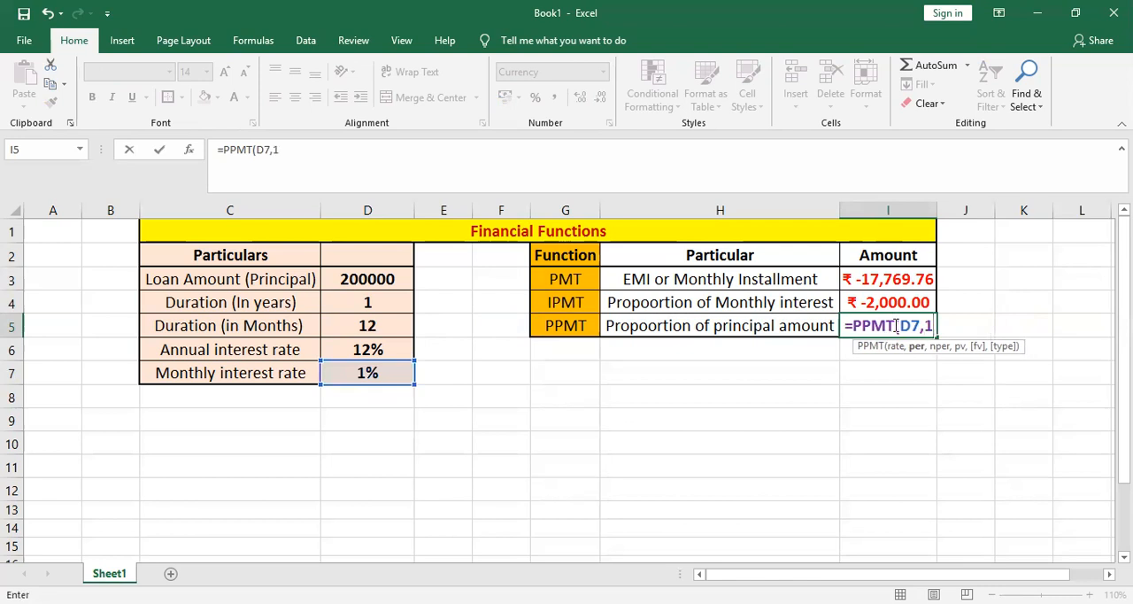
- Add period 1 and the duration in months in D5 as the per and nper arguments of the PPMT formula
{"action": "key", "text": "Left"}
{"action": "key", "text": "Left"}
{"action": "key", "text": "Left"}
{"action": "key", "text": "Left"}
{"action": "key", "text": "Left"}
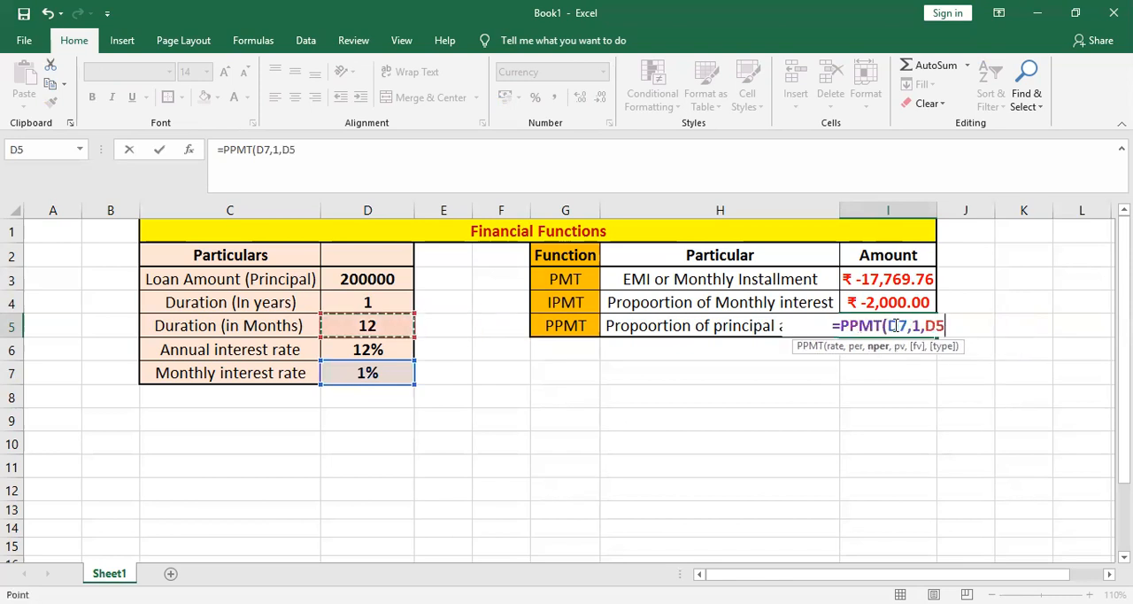
{"action": "type", "text": ","}
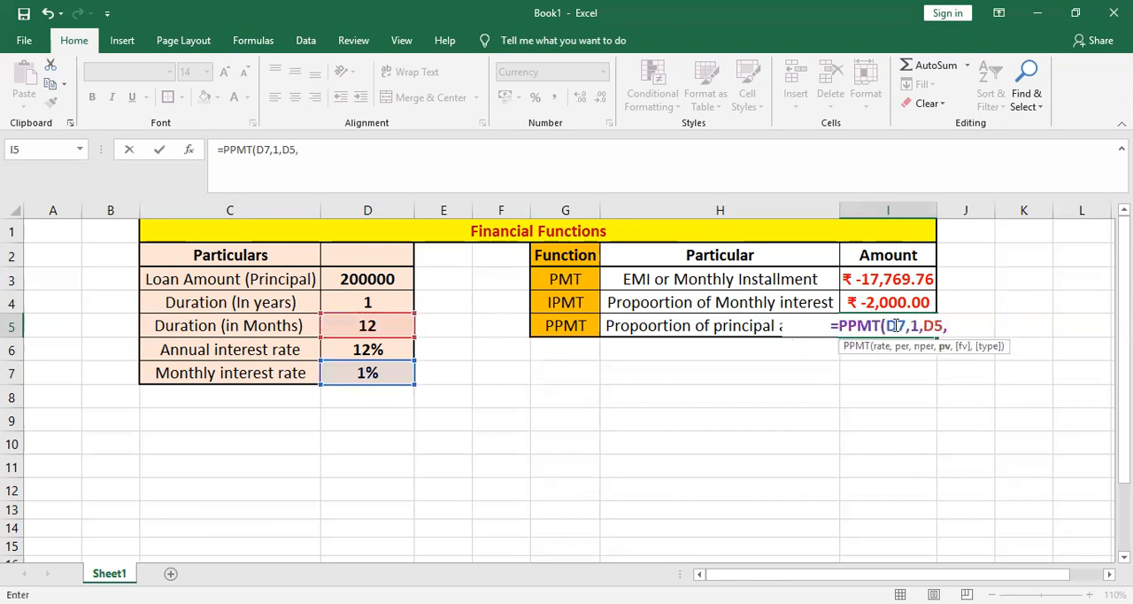
- Complete the PPMT formula in I5 with the loan amount in D3 as the present value, giving =PPMT(D7,1,D5,D3)
{"action": "key", "text": "Up"}
{"action": "key", "text": "Left"}
{"action": "key", "text": "Left"}
{"action": "key", "text": "Left"}
{"action": "key", "text": "Left"}
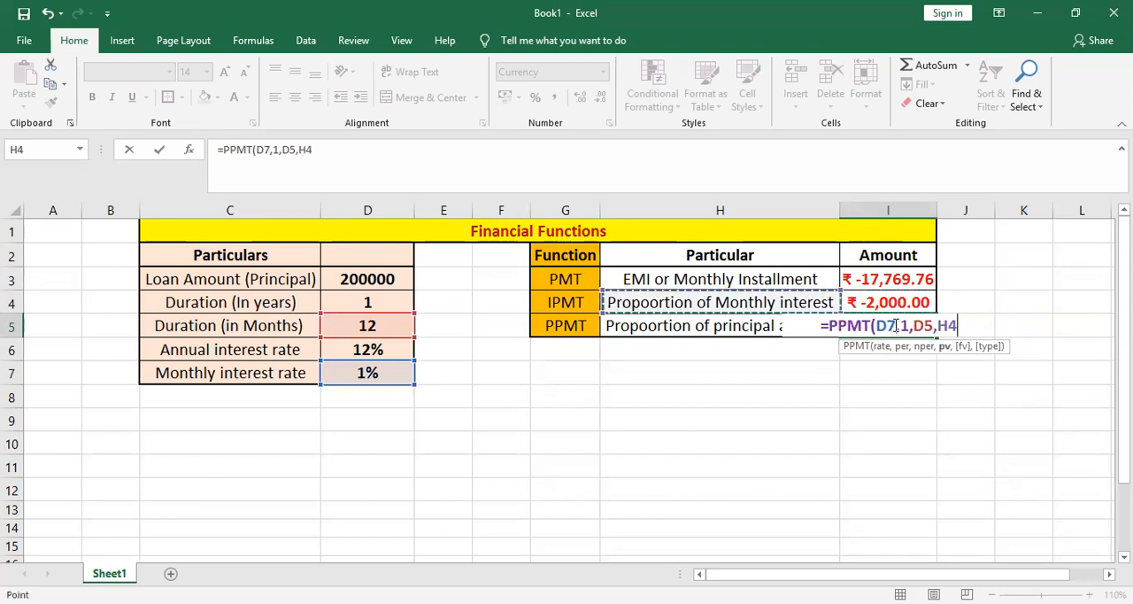
{"action": "key", "text": "Left"}
{"action": "key", "text": "Up"}
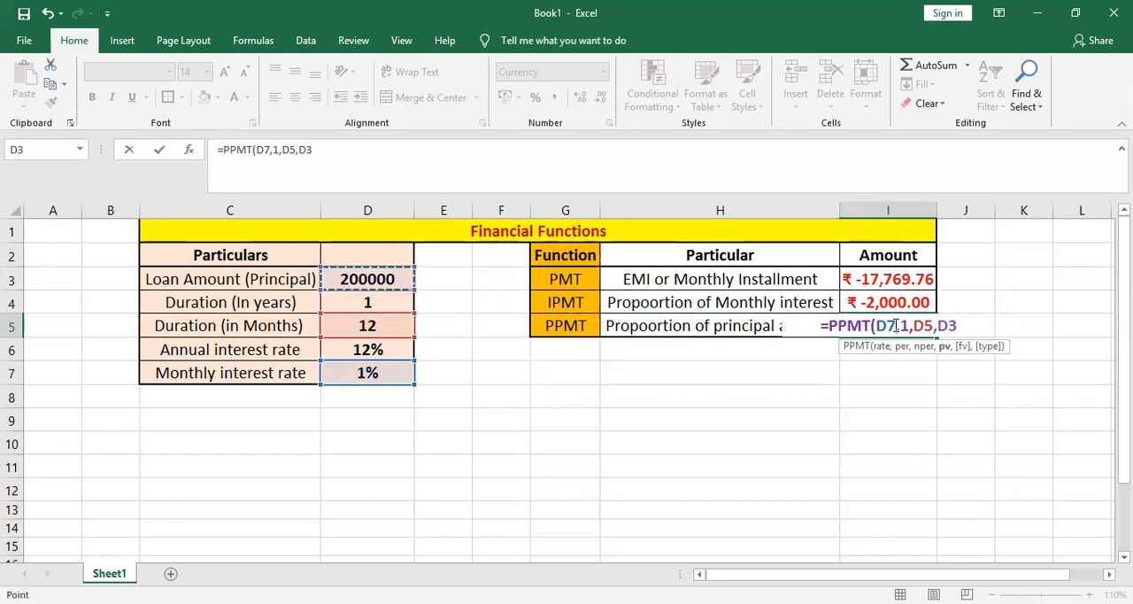
{"action": "type", "text": ")"}
{"action": "key", "text": "ctrl+Return"}
{"action": "key", "text": "Return"}
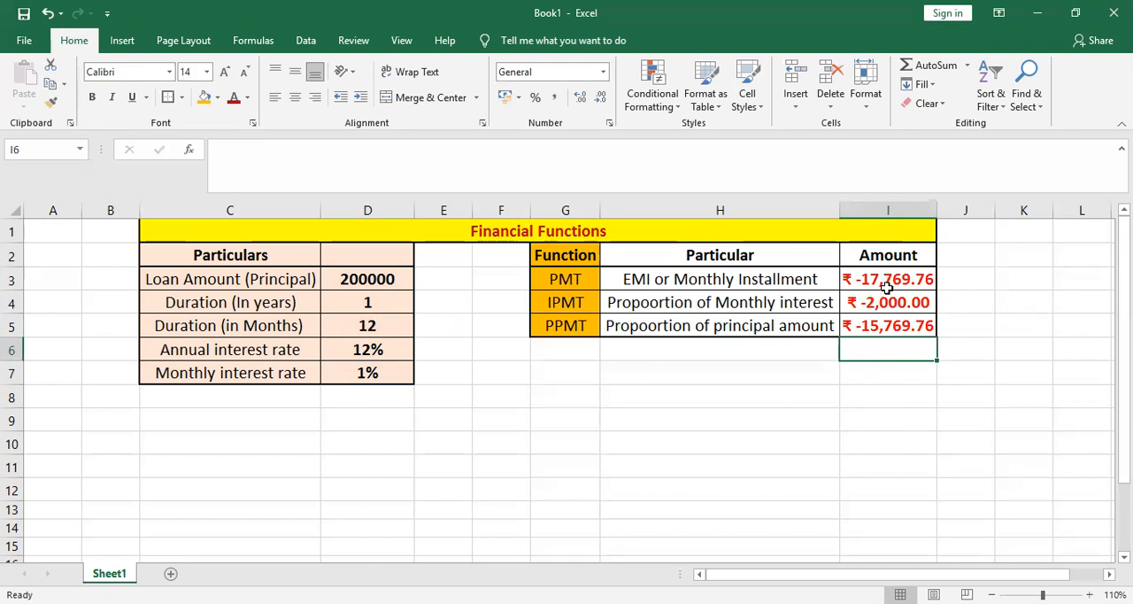
- Change the loan amount in D3 to 150250 and the duration in years in D4 to 2
{"action": "left_click", "coordinate": [376, 279]}
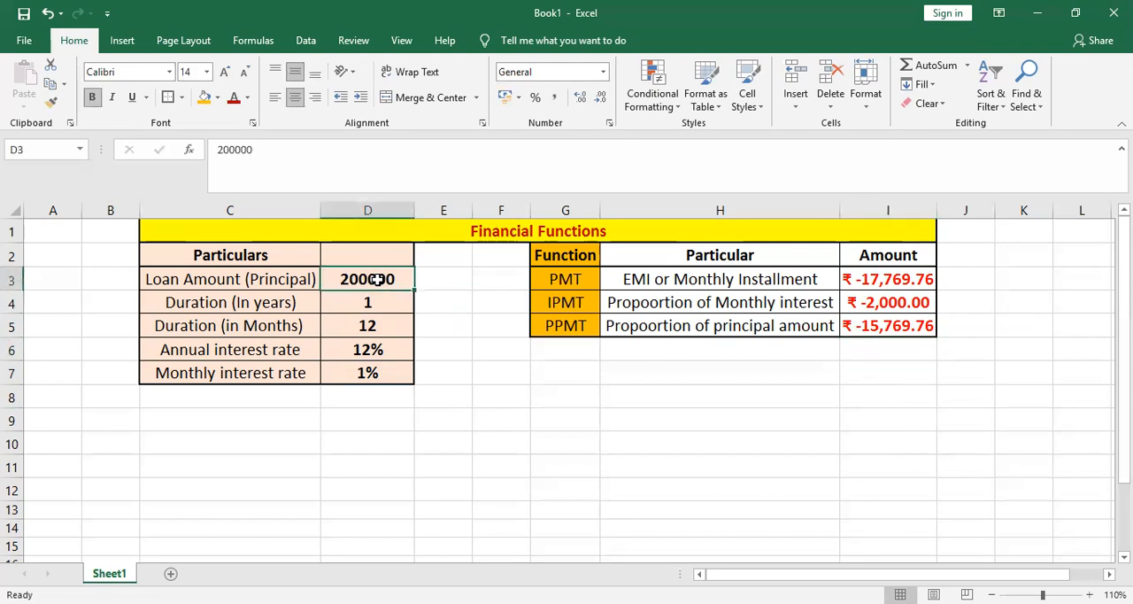
{"action": "type", "text": "100000"}
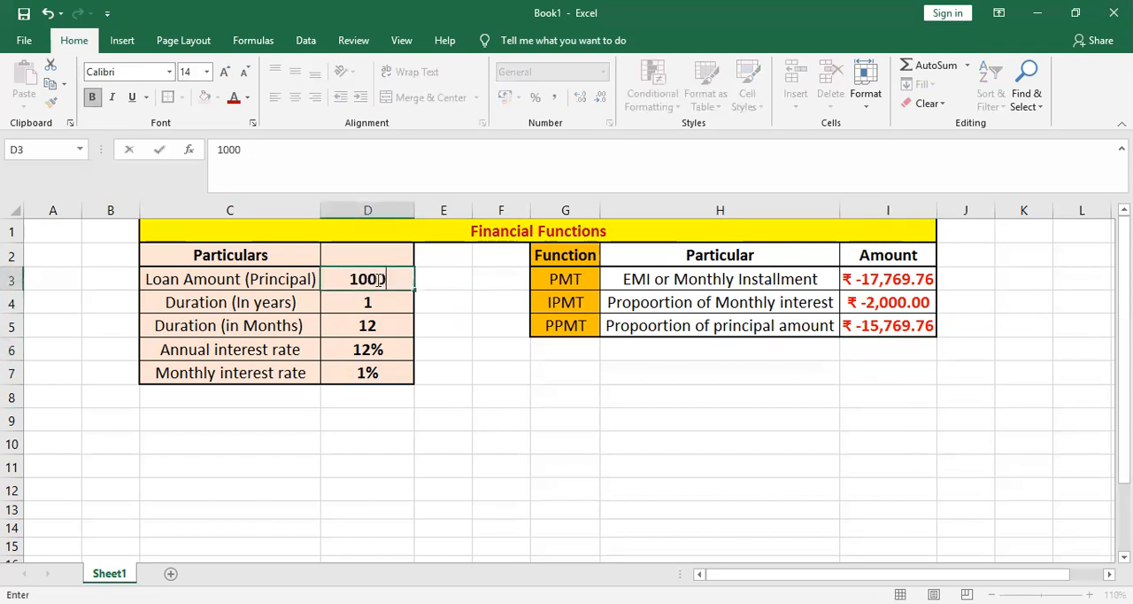
{"action": "key", "text": "BackSpace"}
{"action": "key", "text": "BackSpace"}
{"action": "key", "text": "BackSpace"}
{"action": "key", "text": "BackSpace"}
{"action": "key", "text": "BackSpace"}
{"action": "key", "text": "BackSpace"}
{"action": "type", "text": "150250"}
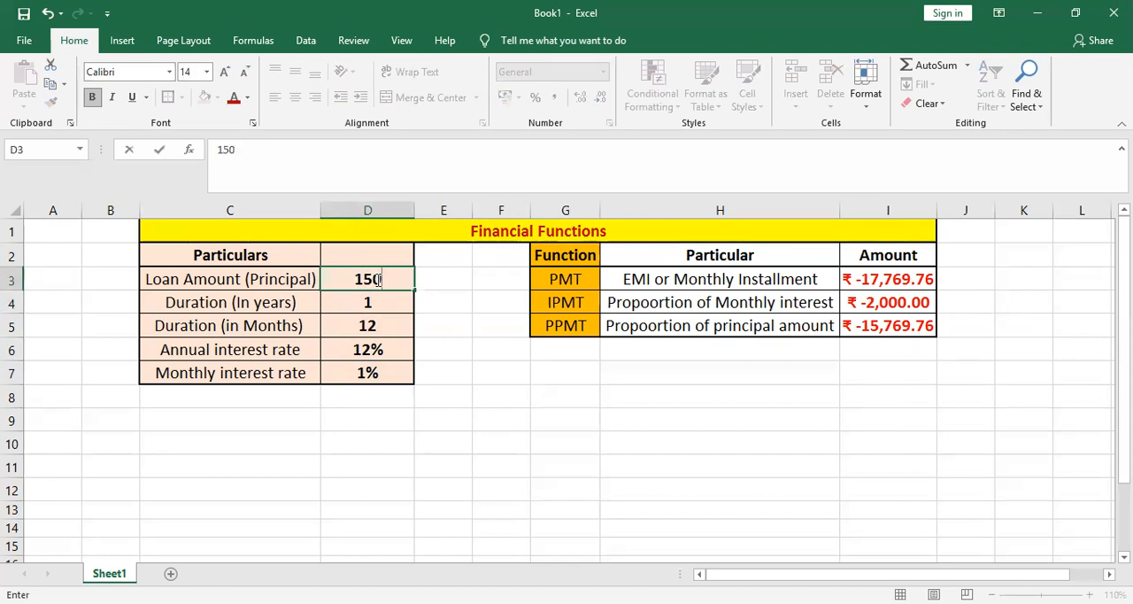
{"action": "key", "text": "Return"}
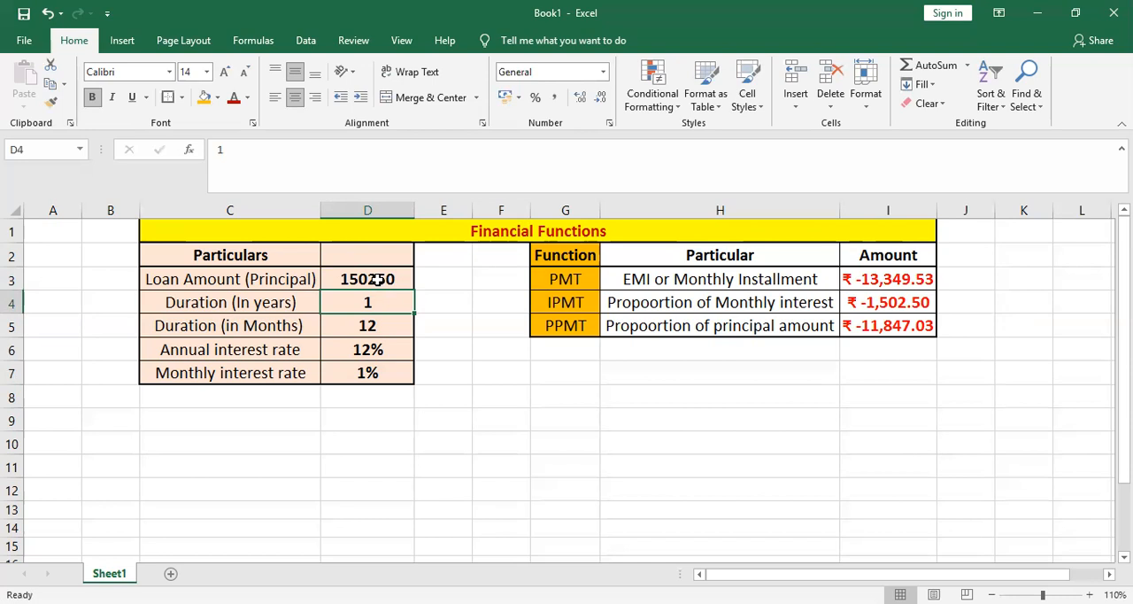
{"action": "type", "text": "2"}
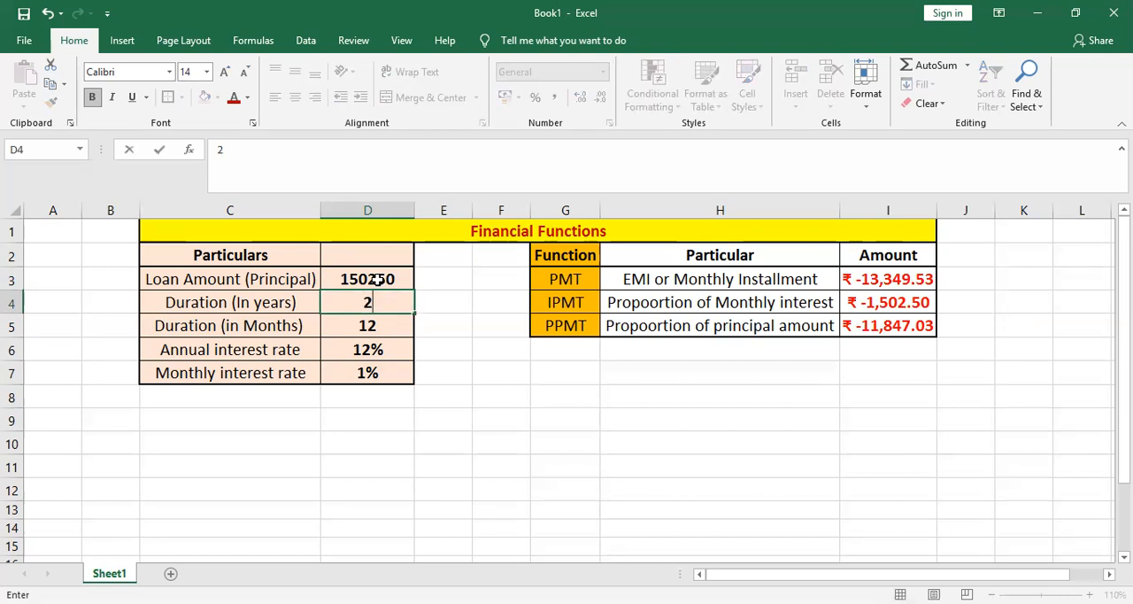
{"action": "key", "text": "Return"}
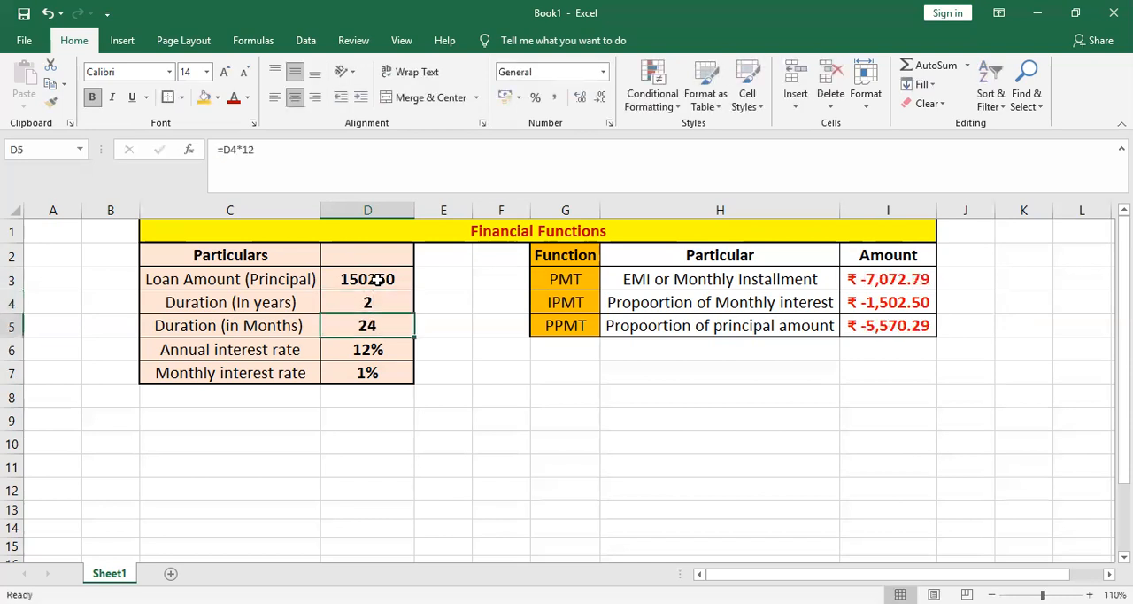
- Set the annual interest rate in D6 to 10%
{"action": "key", "text": "Down"}
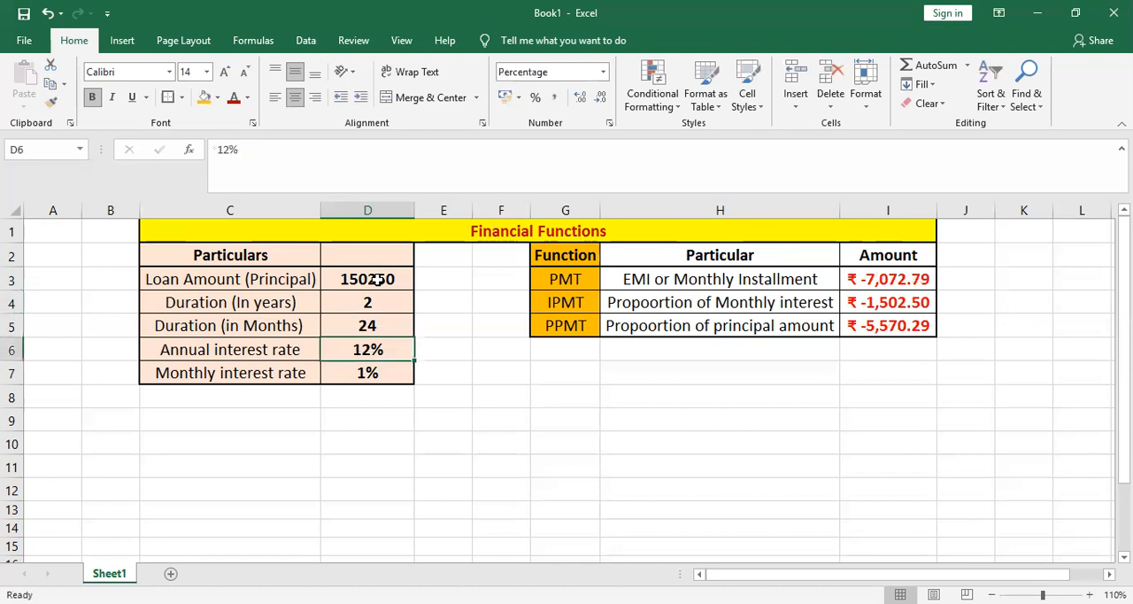
{"action": "type", "text": "10"}
{"action": "key", "text": "Return"}
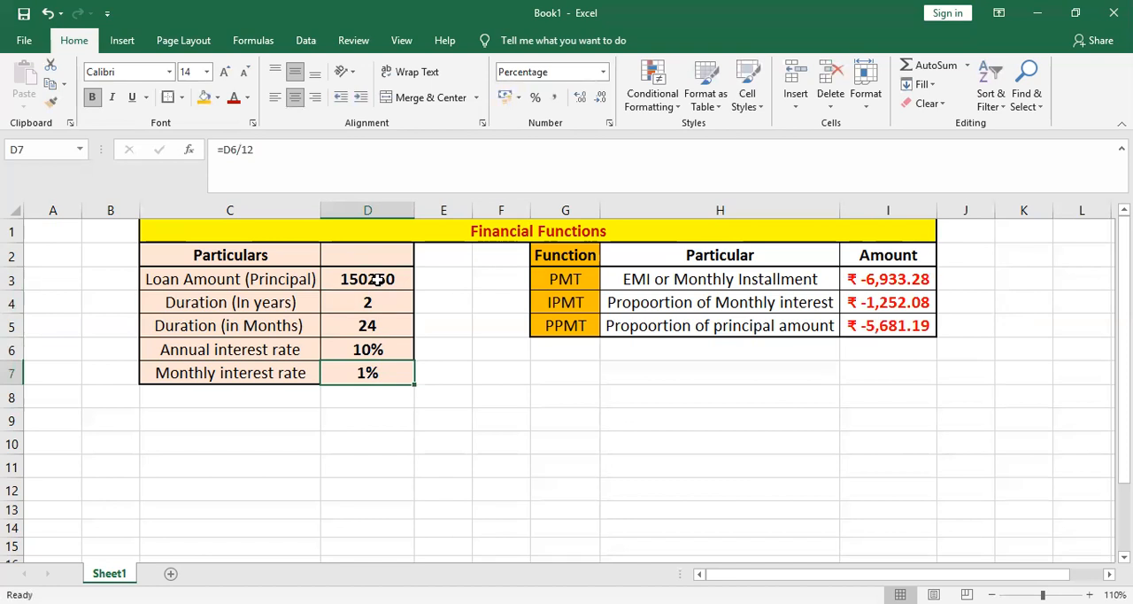
- Examine the recalculated monthly installment in I3 and the interest and principal portions in I4:I5
{"action": "key", "text": "Up"}
{"action": "key", "text": "Right"}
{"action": "key", "text": "Right"}
{"action": "key", "text": "Right"}
{"action": "key", "text": "Right"}
{"action": "key", "text": "Right"}
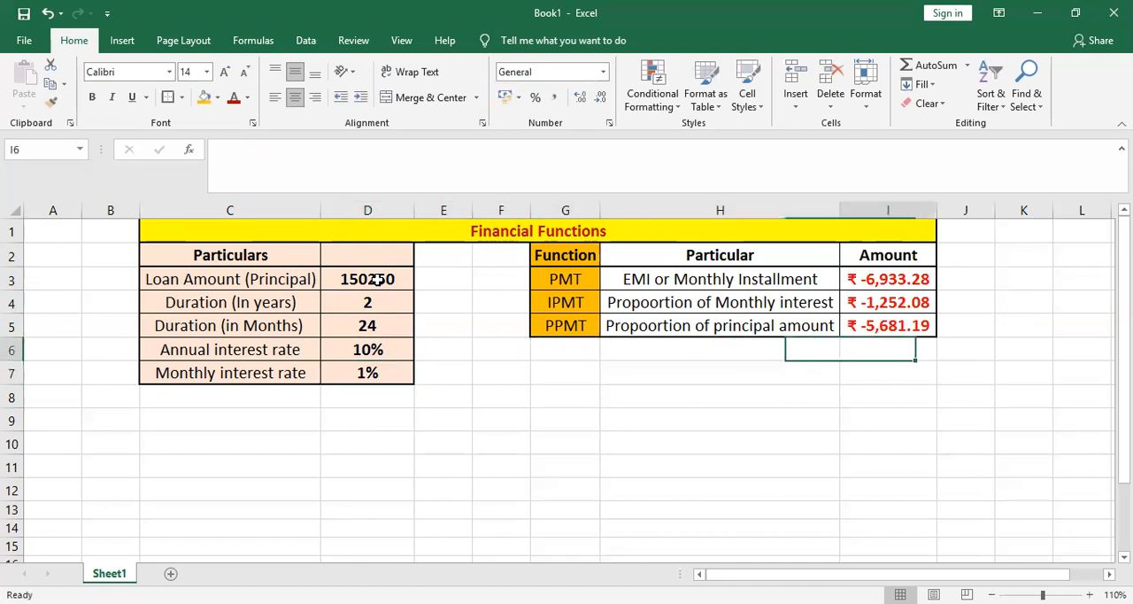
{"action": "key", "text": "Right"}
{"action": "key", "text": "Left"}
{"action": "key", "text": "Up"}
{"action": "key", "text": "Up"}
{"action": "key", "text": "Up"}
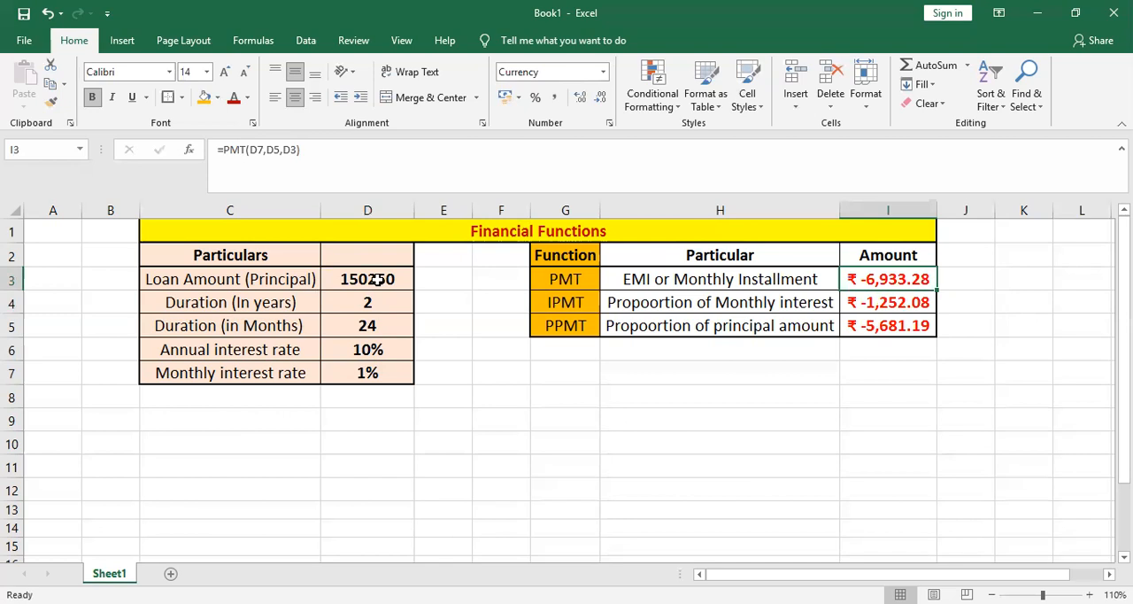
{"action": "key", "text": "Down"}
{"action": "key", "text": "shift+Down"}
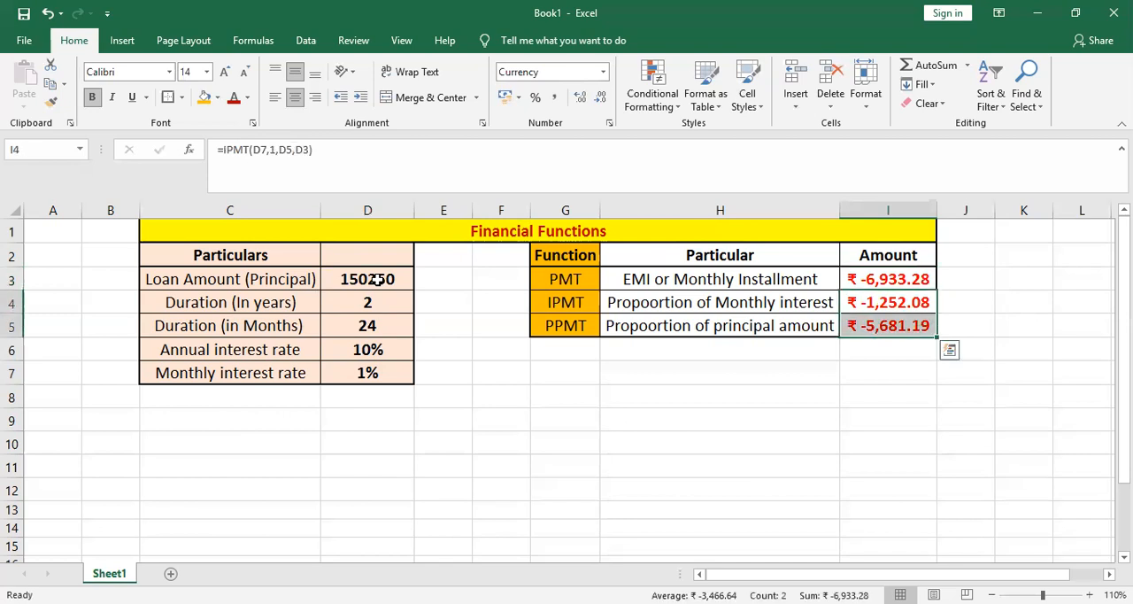
- Add the interest and principal portions in cell I7 with the formula =SUM(I4:I5)
{"action": "left_click", "coordinate": [860, 370]}
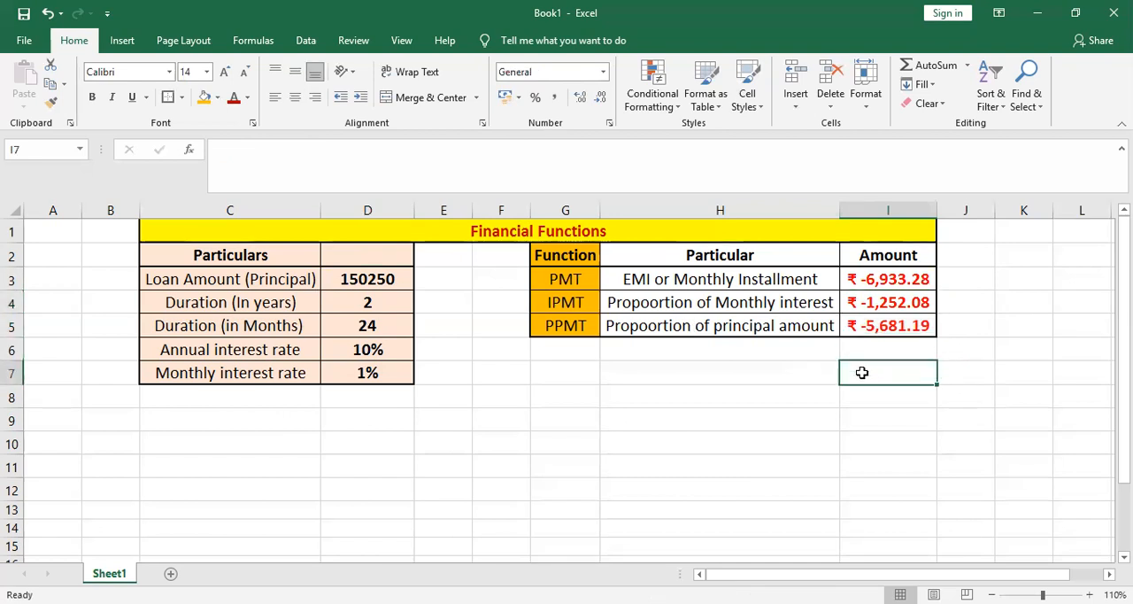
{"action": "type", "text": "="}
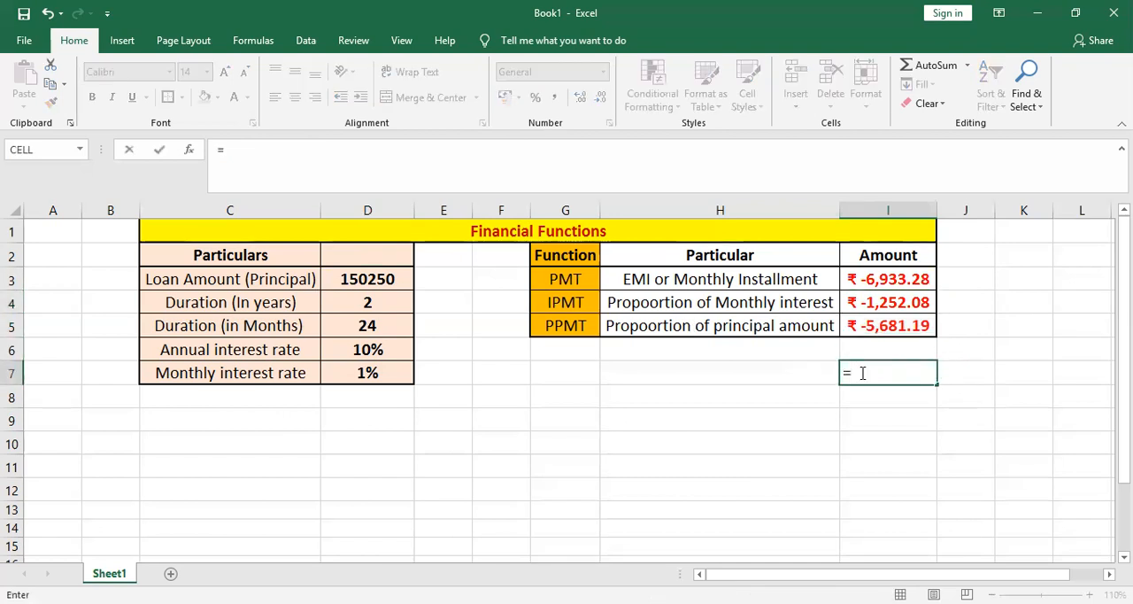
{"action": "type", "text": "SUM("}
{"action": "key", "text": "Up"}
{"action": "key", "text": "Up"}
{"action": "key", "text": "Up"}
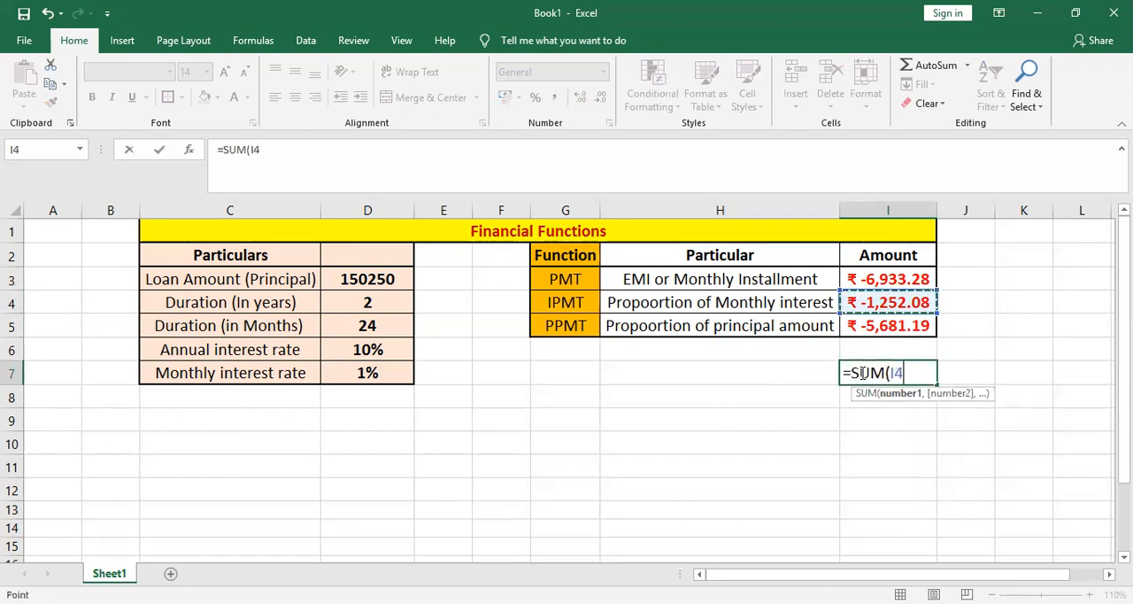
{"action": "key", "text": "shift+Down"}
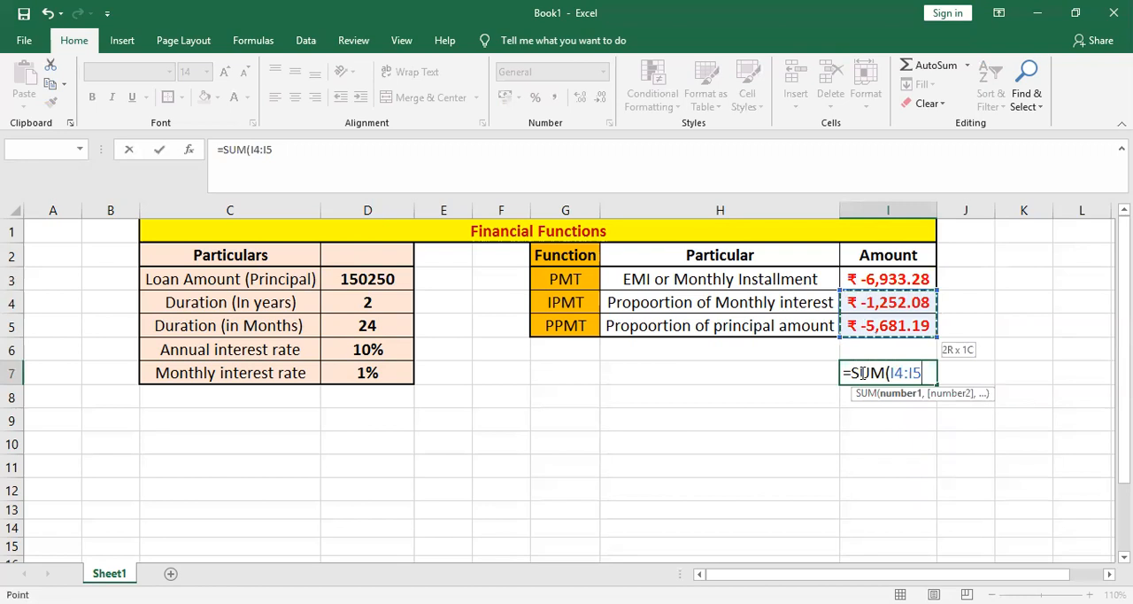
{"action": "type", "text": ")"}
{"action": "key", "text": "Return"}
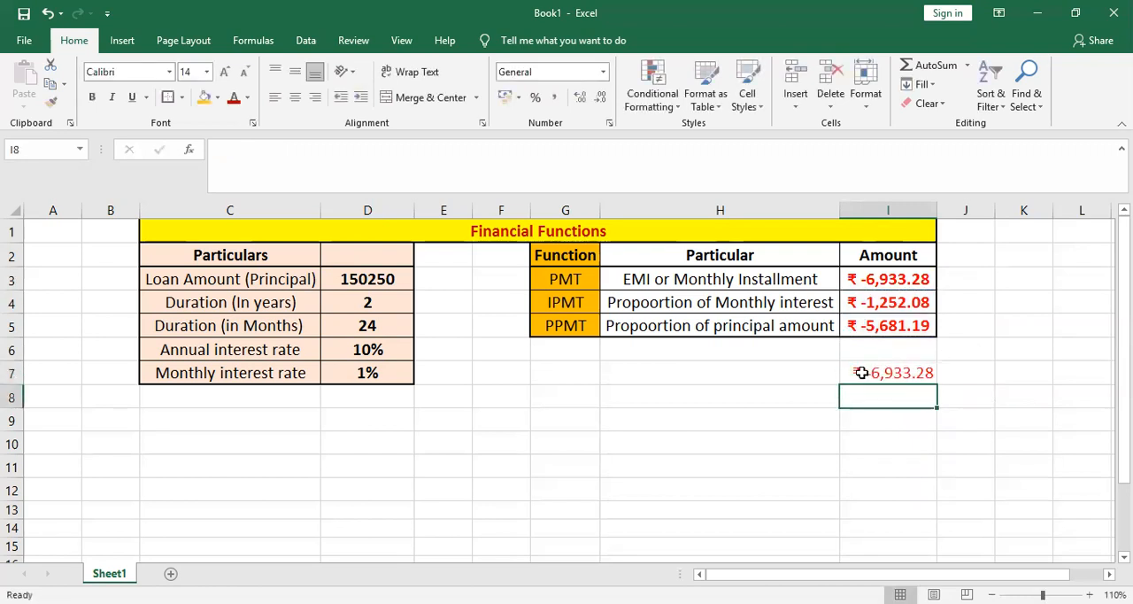
- Compare the sum in I7 with the monthly installment in I3 and clear the check formula from I7
{"action": "left_click", "coordinate": [871, 374]}
{"action": "left_click", "coordinate": [897, 277]}
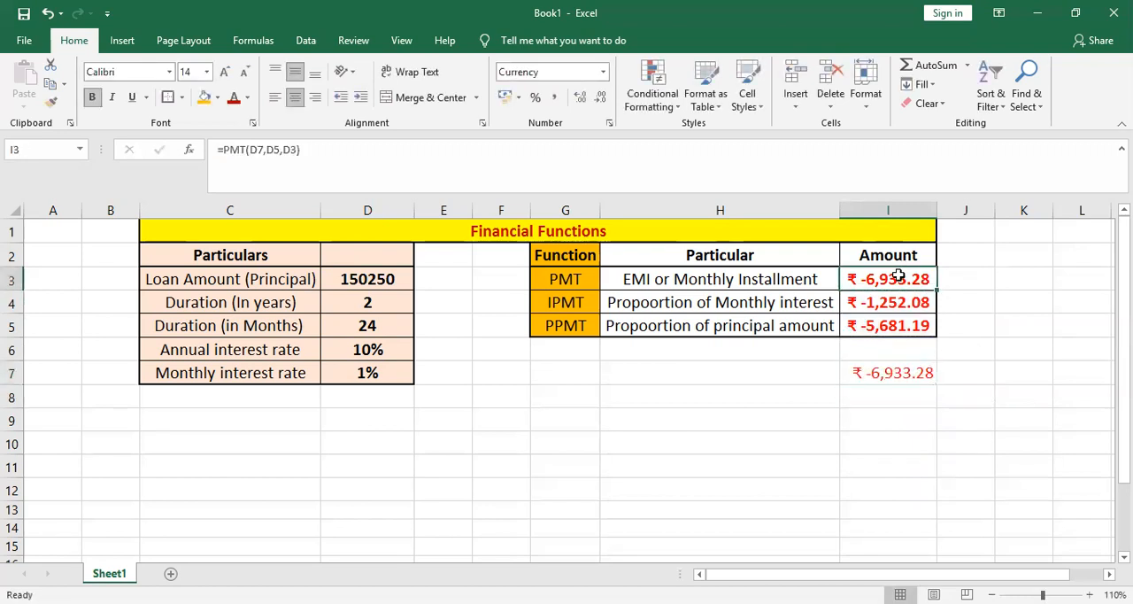
{"action": "left_click", "coordinate": [883, 374]}
{"action": "key", "text": "Delete"}
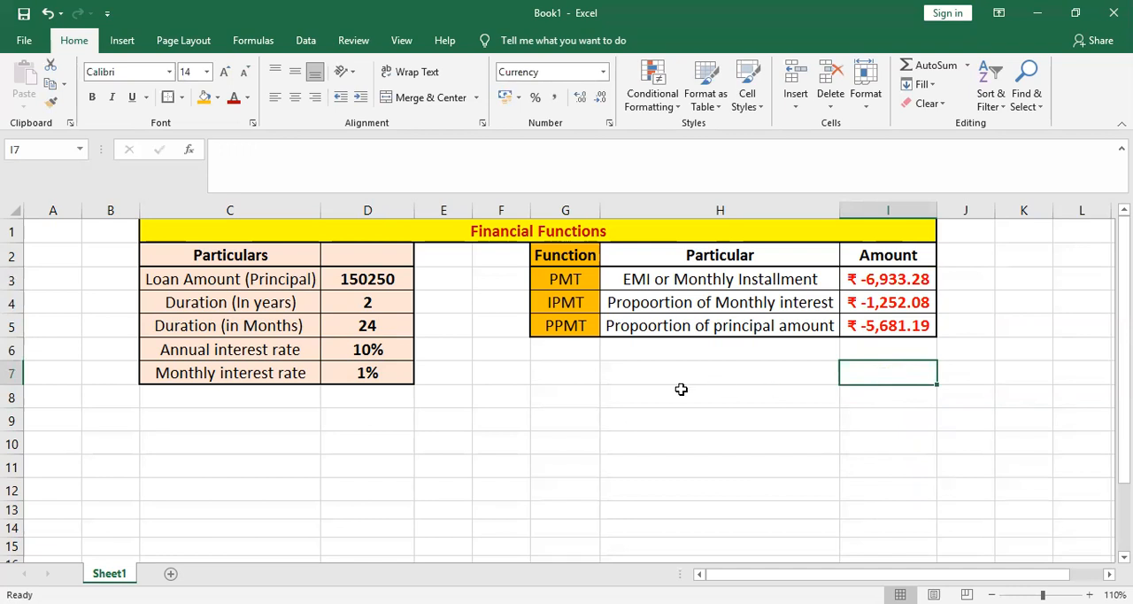
- Start a Goal Seek on the monthly installment in I3 with a target value of 6000
{"action": "left_click", "coordinate": [896, 279]}
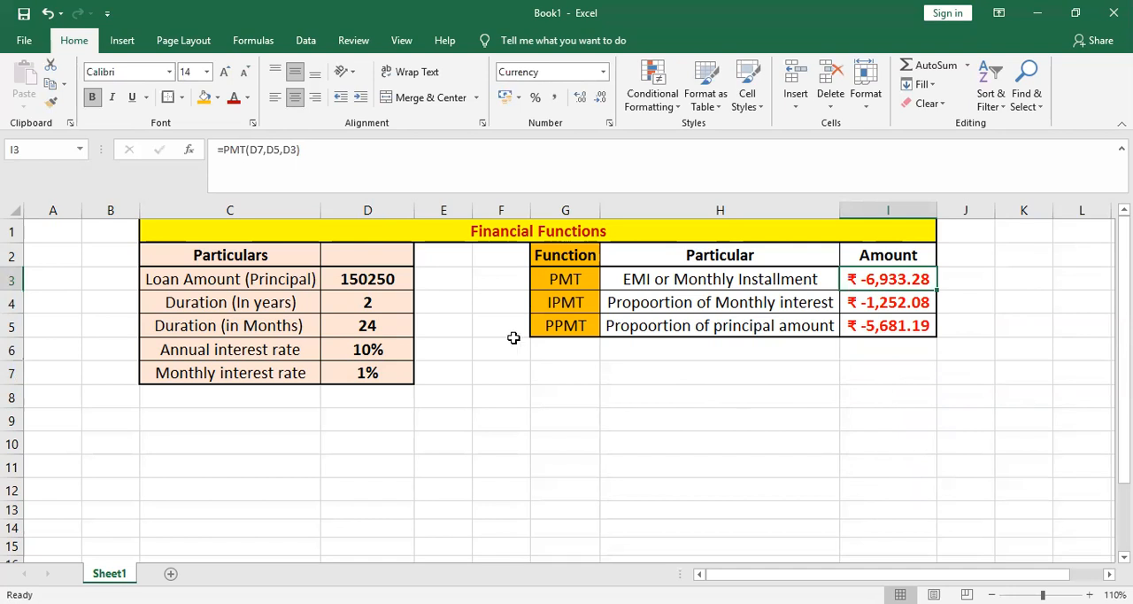
{"action": "left_click", "coordinate": [306, 42]}
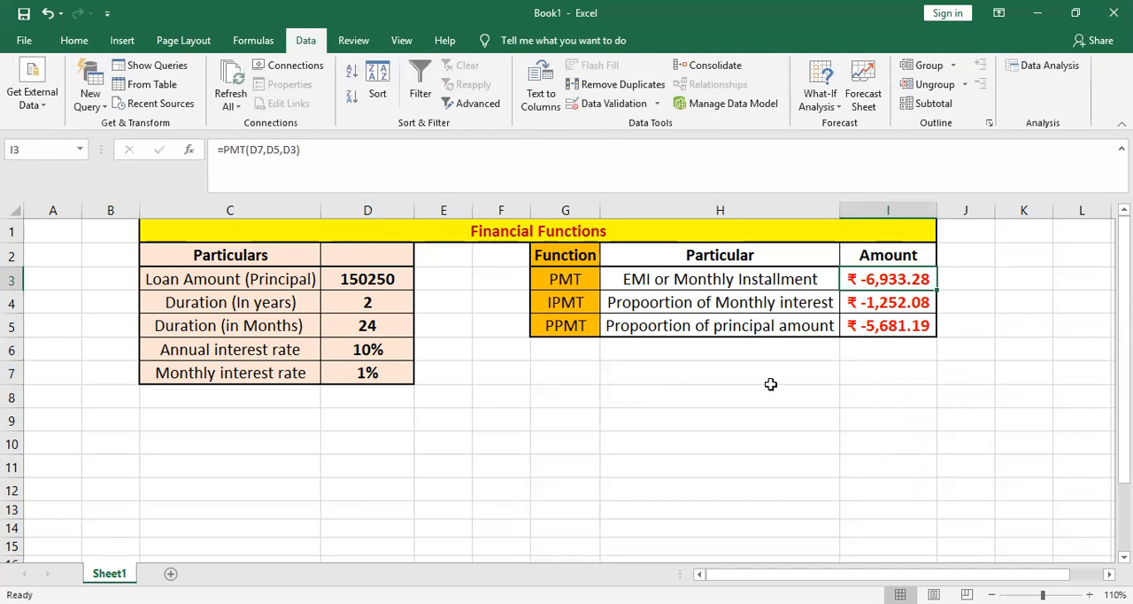
{"action": "left_click", "coordinate": [832, 110]}
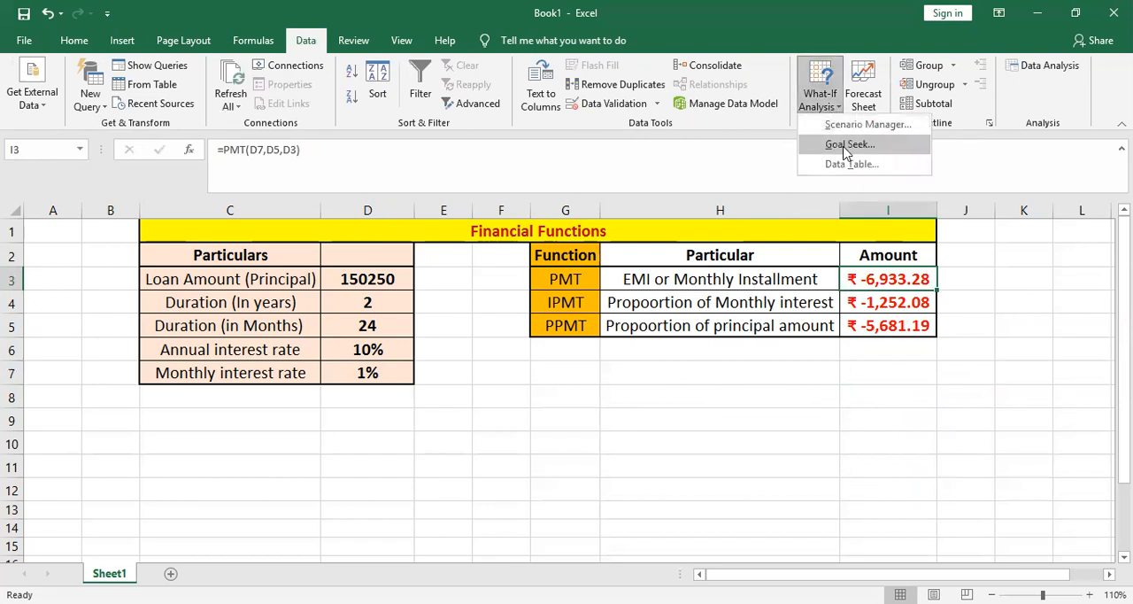
{"action": "left_click", "coordinate": [848, 144]}
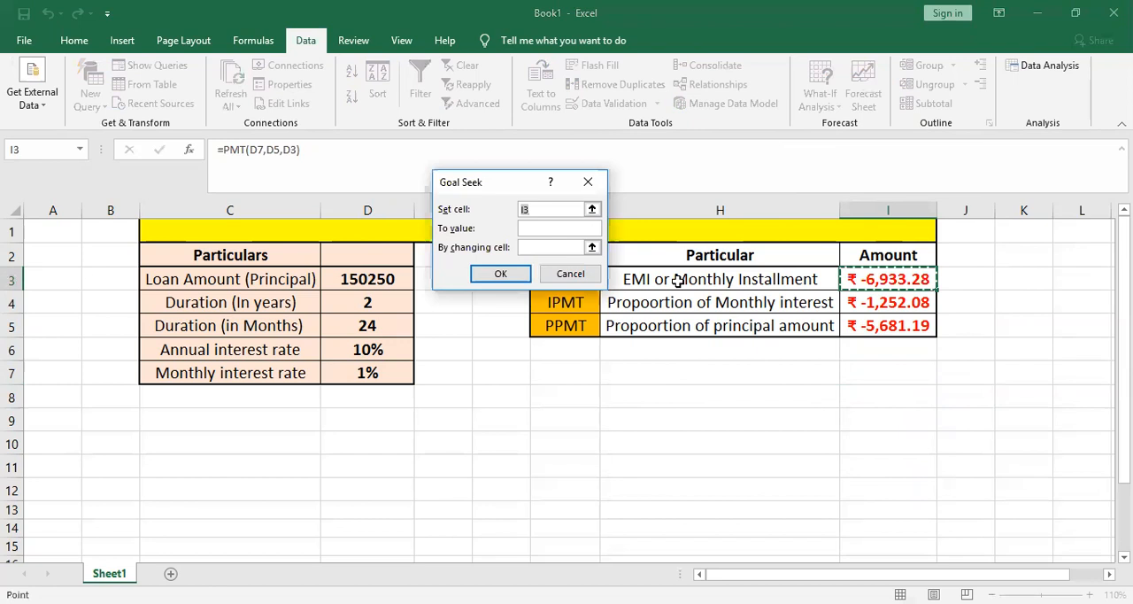
{"action": "left_click", "coordinate": [531, 228]}
{"action": "type", "text": "6000"}
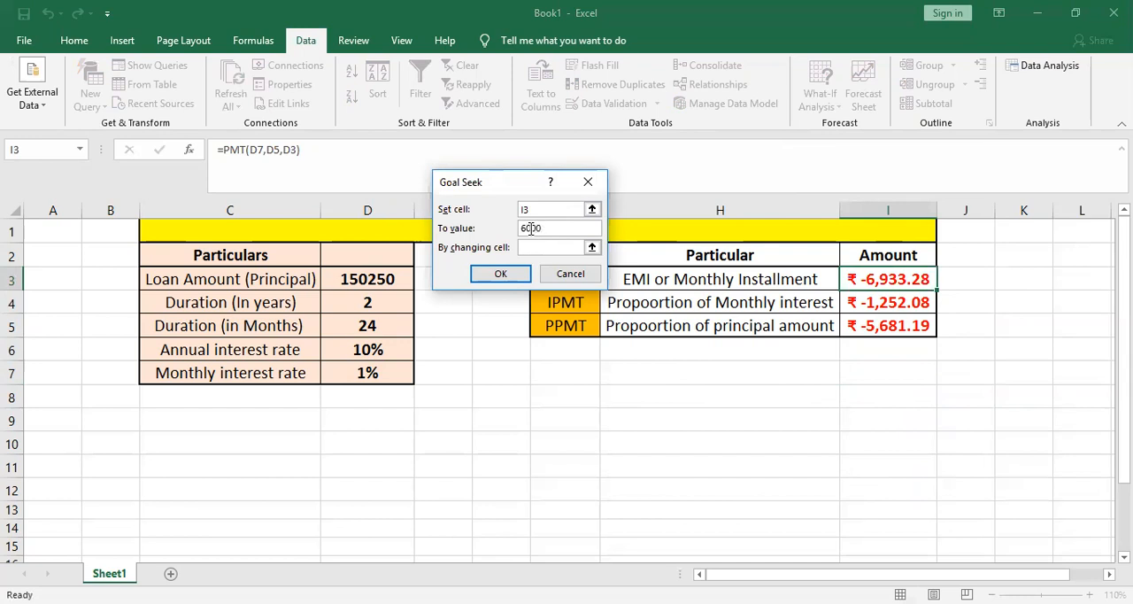
- Run the Goal Seek with the duration in years in D4 as the changing cell, and undo its result
{"action": "left_click", "coordinate": [534, 247]}
{"action": "left_click", "coordinate": [592, 248]}
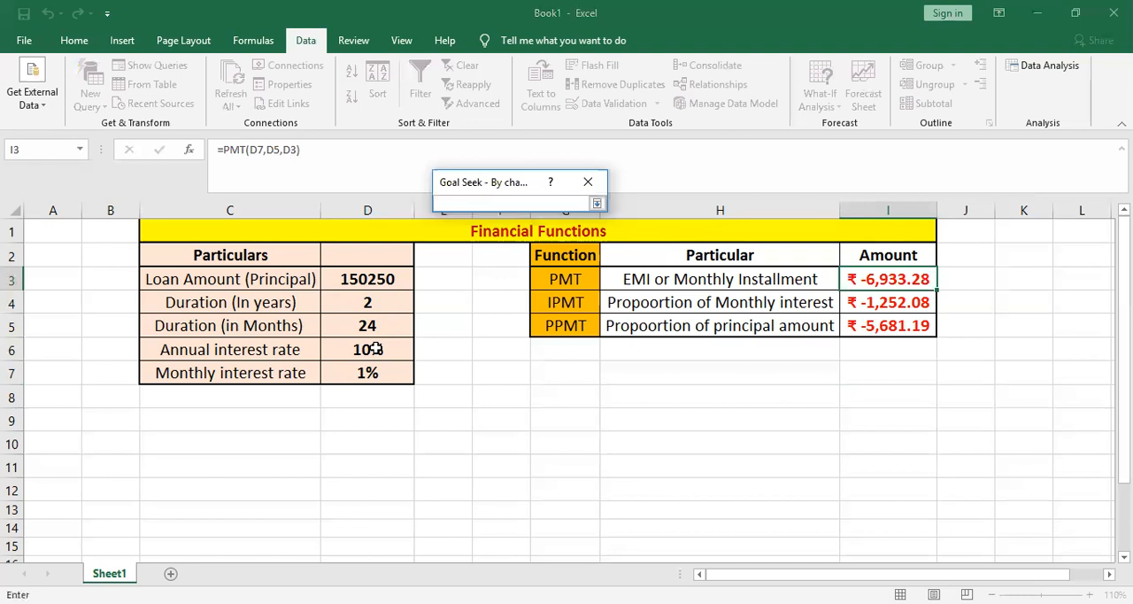
{"action": "left_click", "coordinate": [379, 304]}
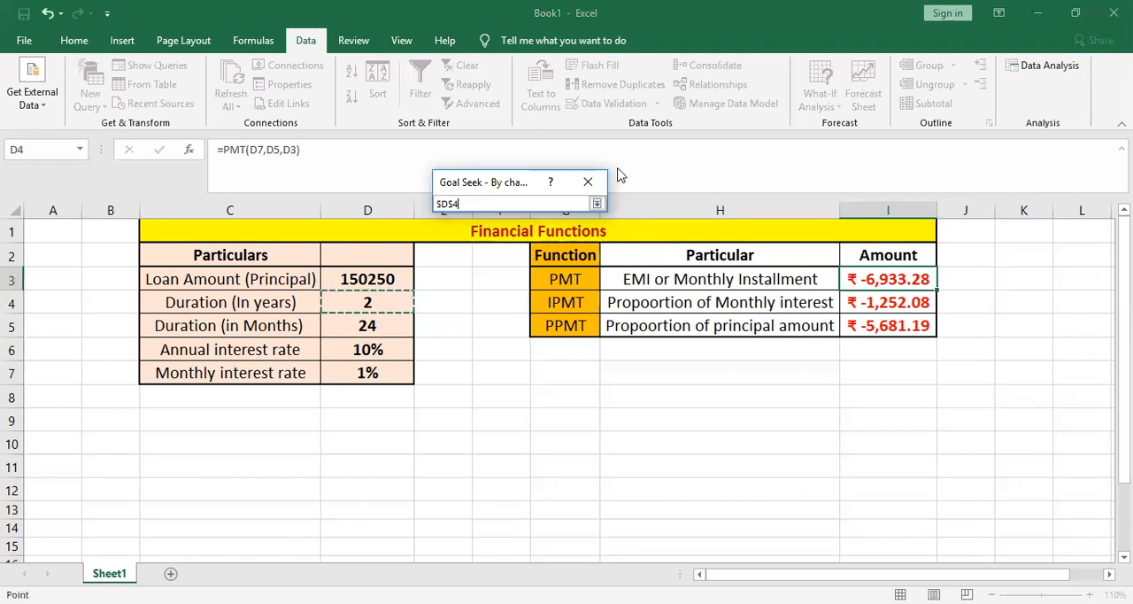
{"action": "left_click", "coordinate": [596, 203]}
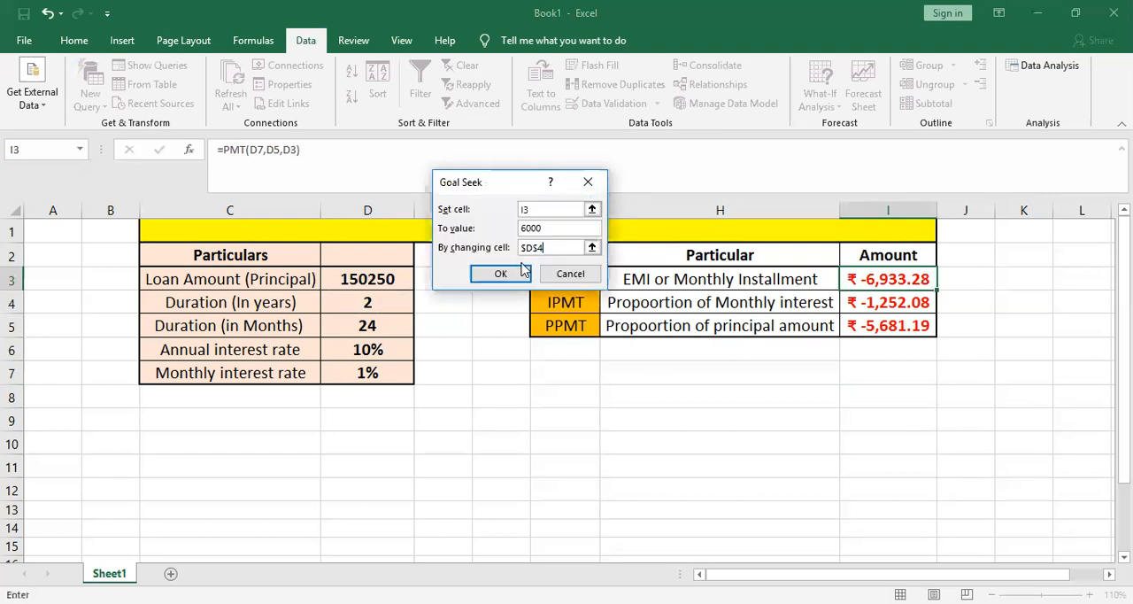
{"action": "left_click", "coordinate": [518, 275]}
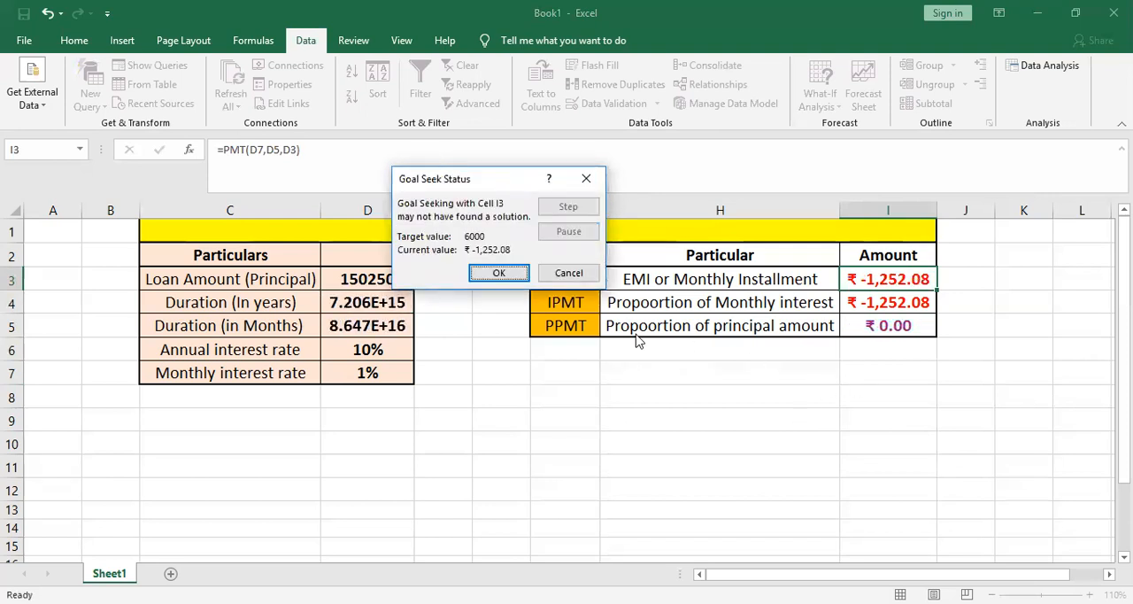
{"action": "left_click", "coordinate": [498, 275]}
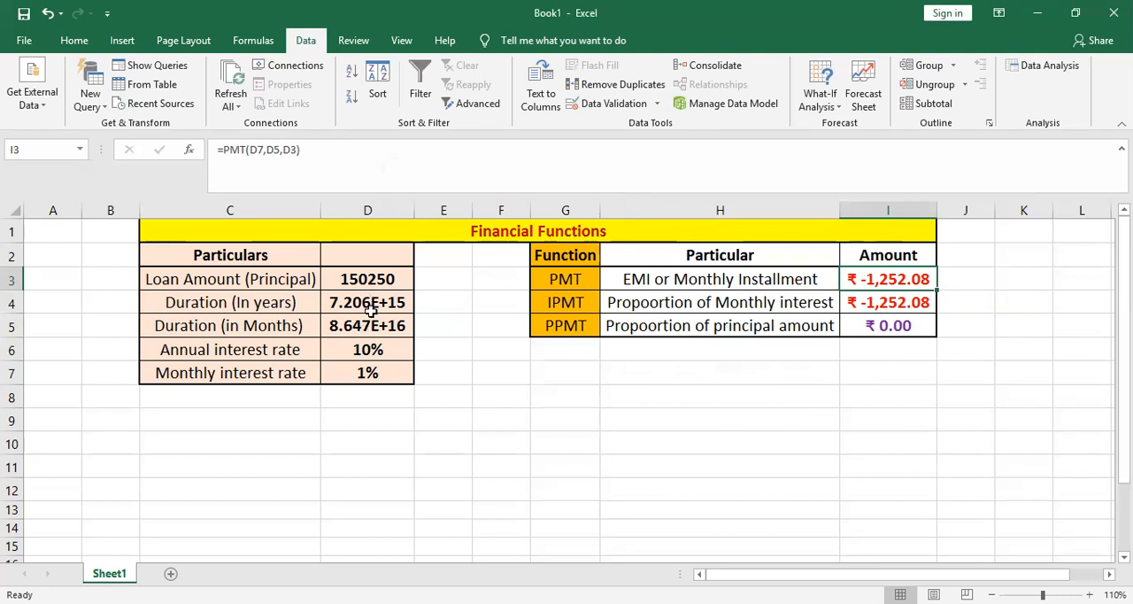
{"action": "key", "text": "ctrl+z"}
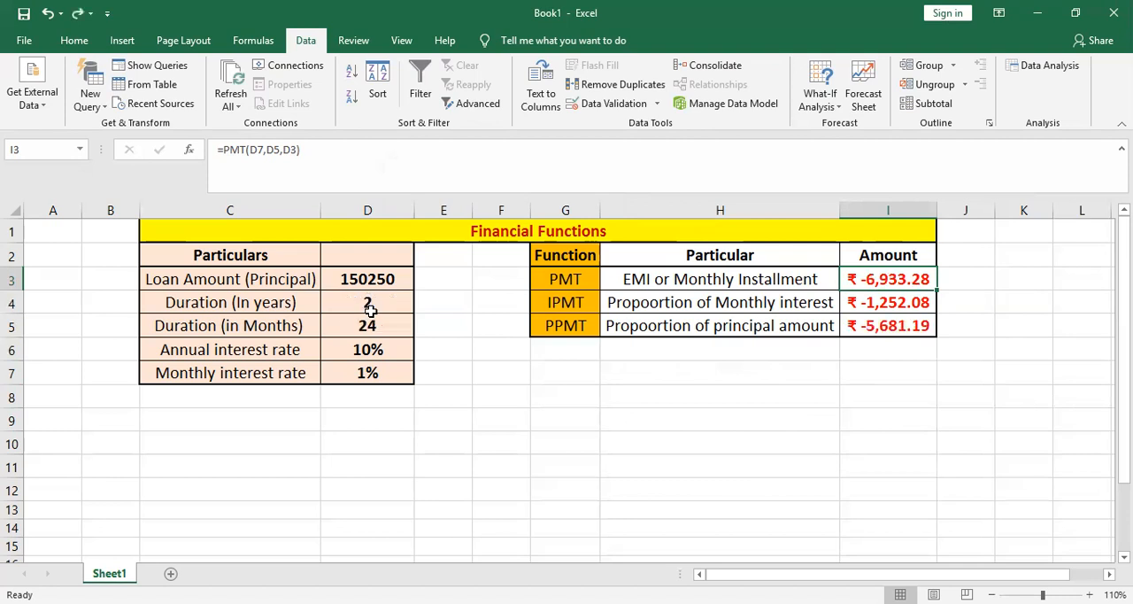
- Set up another Goal Seek on the installment in I3 with 6000 as the target value
{"action": "left_click", "coordinate": [833, 107]}
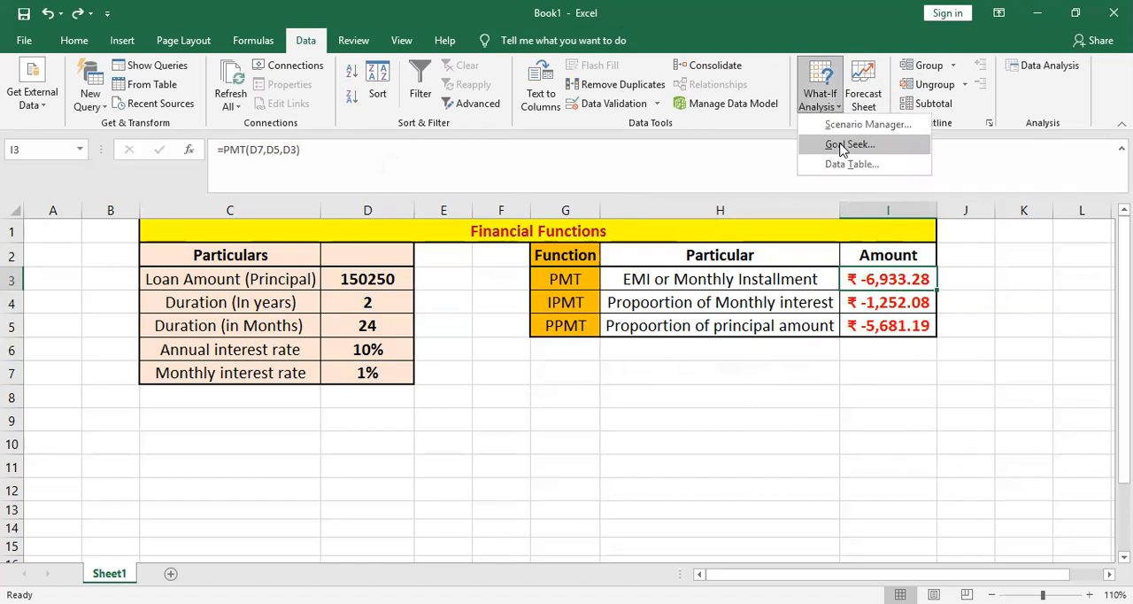
{"action": "left_click", "coordinate": [841, 145]}
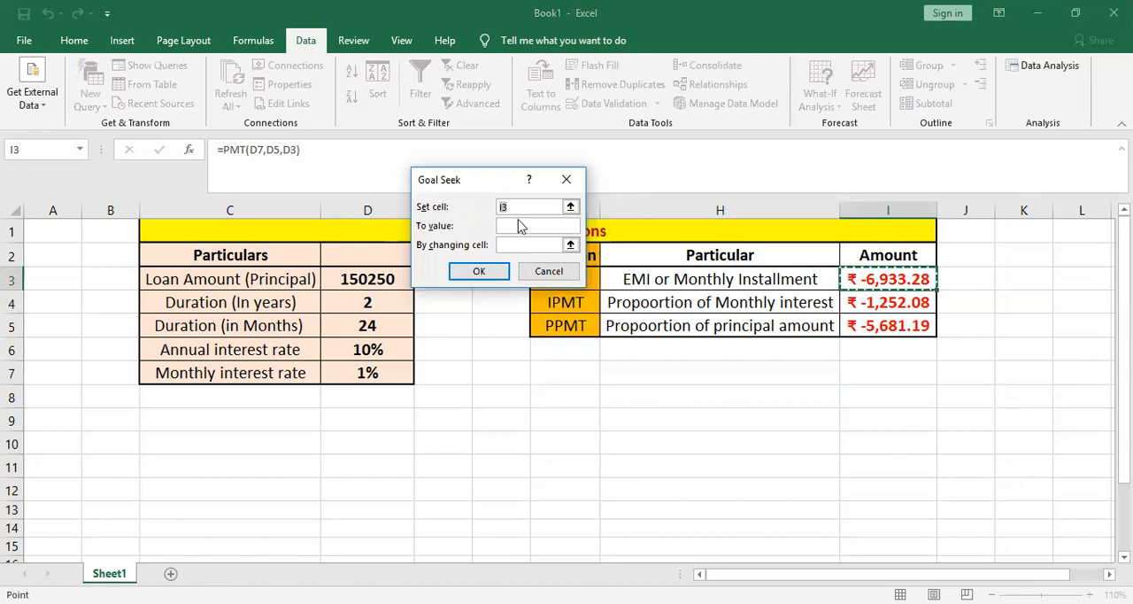
{"action": "left_click", "coordinate": [520, 225]}
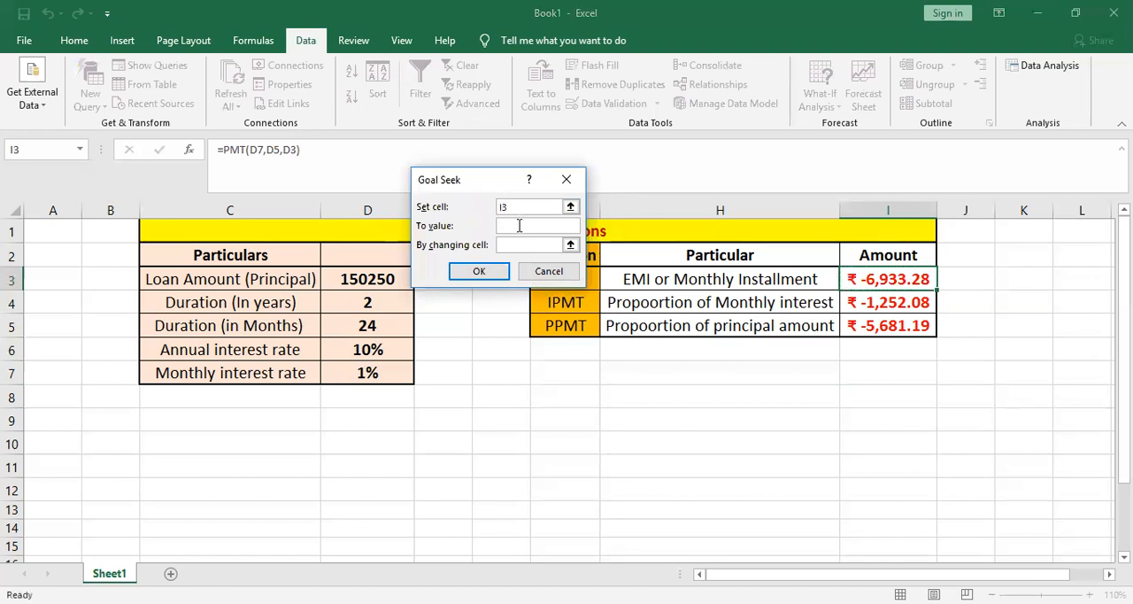
{"action": "type", "text": "6000"}
- Try the Goal Seek with the annual interest rate in D6 as the changing cell, and discard its result
{"action": "left_click", "coordinate": [566, 245]}
{"action": "left_click", "coordinate": [387, 372]}
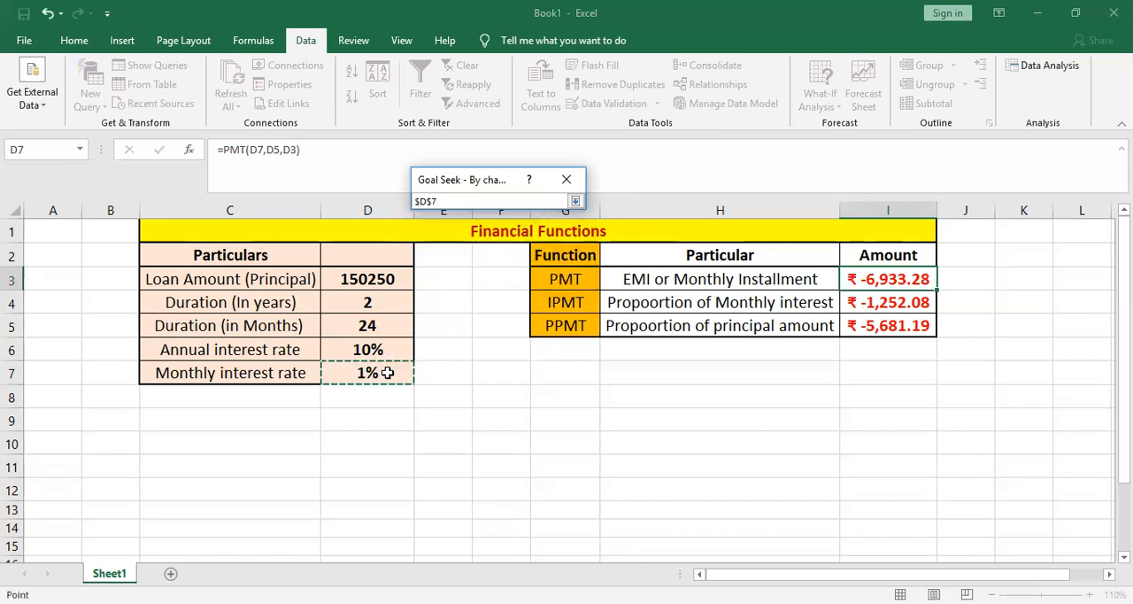
{"action": "left_click", "coordinate": [576, 202]}
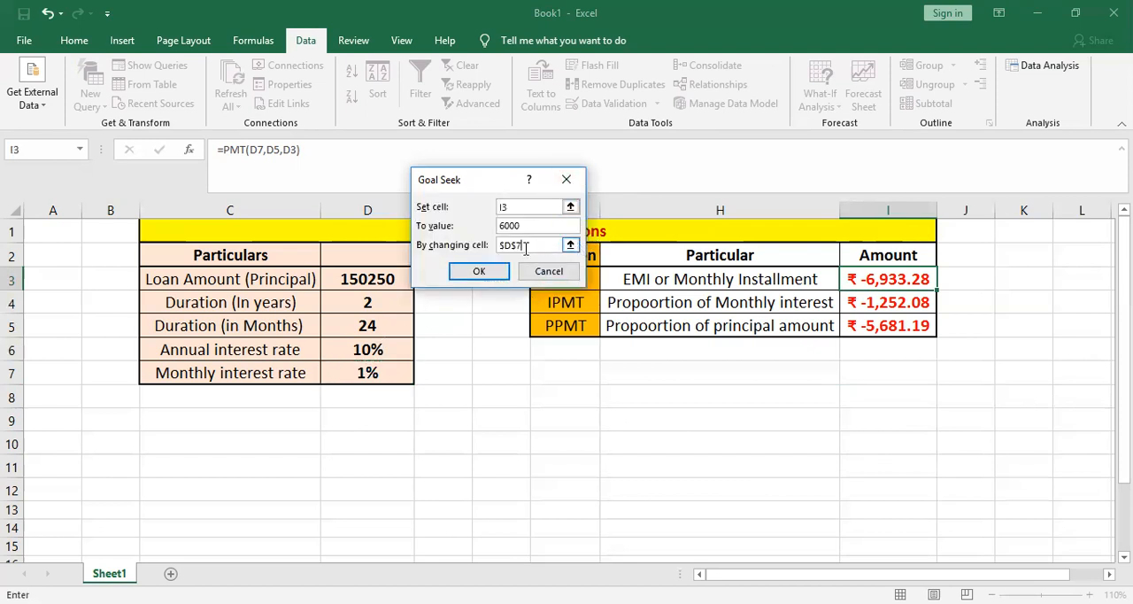
{"action": "key", "text": "BackSpace"}
{"action": "type", "text": "6"}
{"action": "key", "text": "Return"}
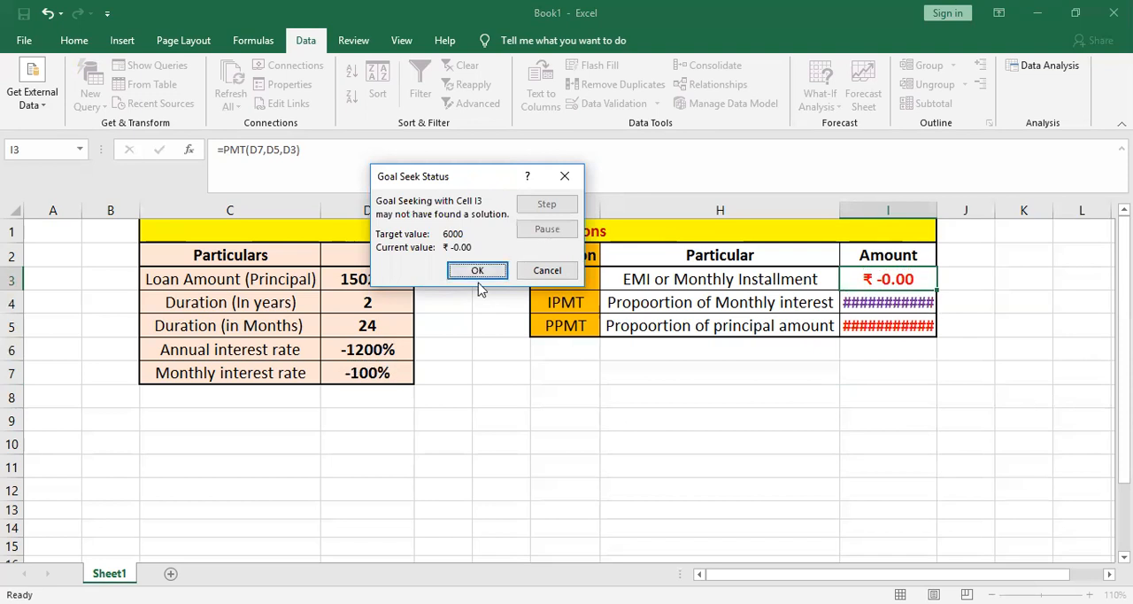
{"action": "left_click", "coordinate": [545, 275]}
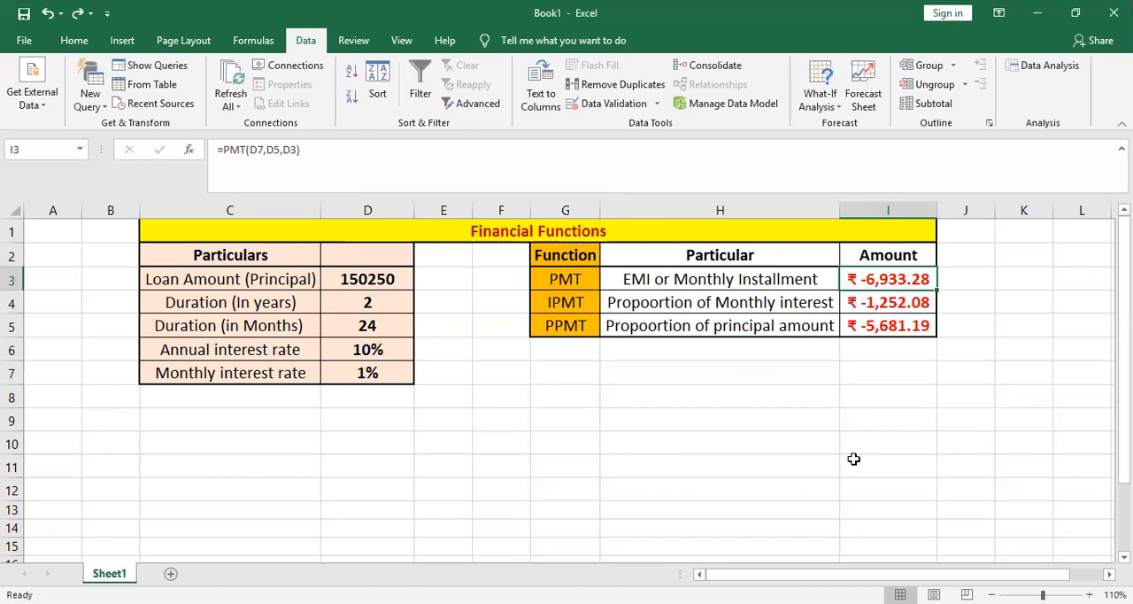
{"action": "left_click", "coordinate": [819, 106]}
{"action": "left_click", "coordinate": [681, 459]}
- Change the loan amount in D3 to 100000
{"action": "left_click", "coordinate": [365, 282]}
{"action": "type", "text": "100000"}
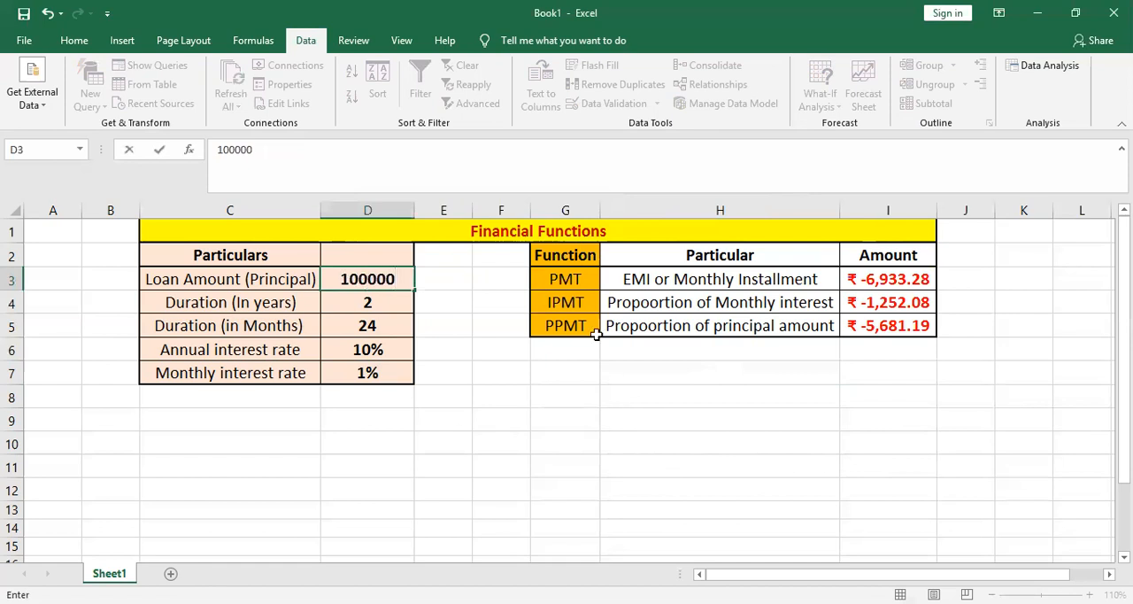
{"action": "left_click_drag", "start_coordinate": [1000, 280], "coordinate": [888, 279]}
- Start a Goal Seek on the monthly installment in I3 with a target value of 4000
{"action": "left_click", "coordinate": [888, 280]}
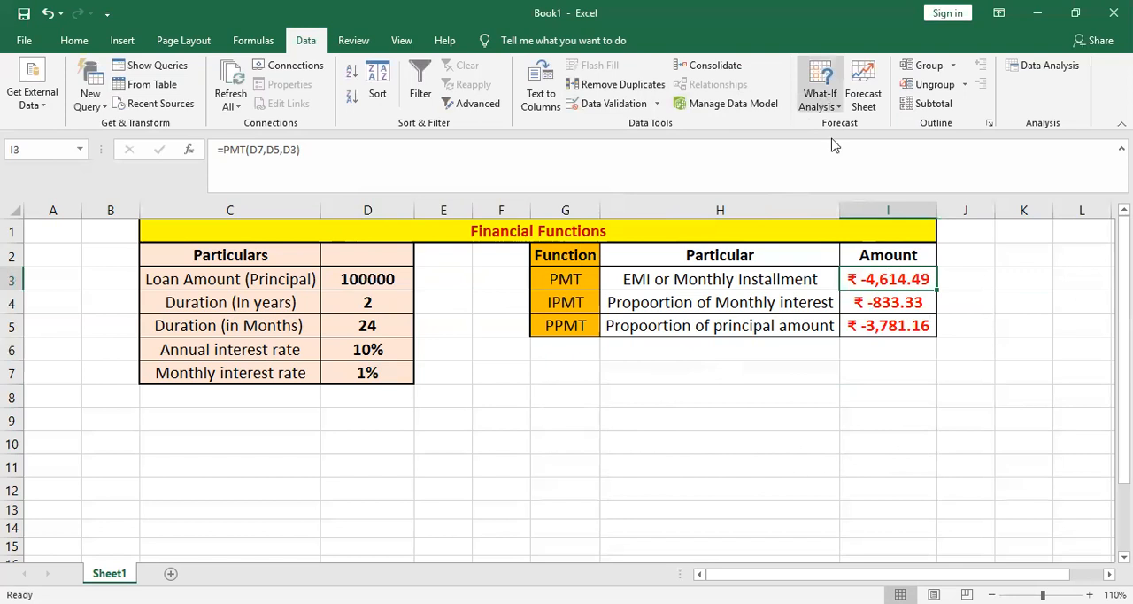
{"action": "left_click", "coordinate": [820, 93]}
{"action": "left_click", "coordinate": [836, 144]}
{"action": "left_click", "coordinate": [522, 222]}
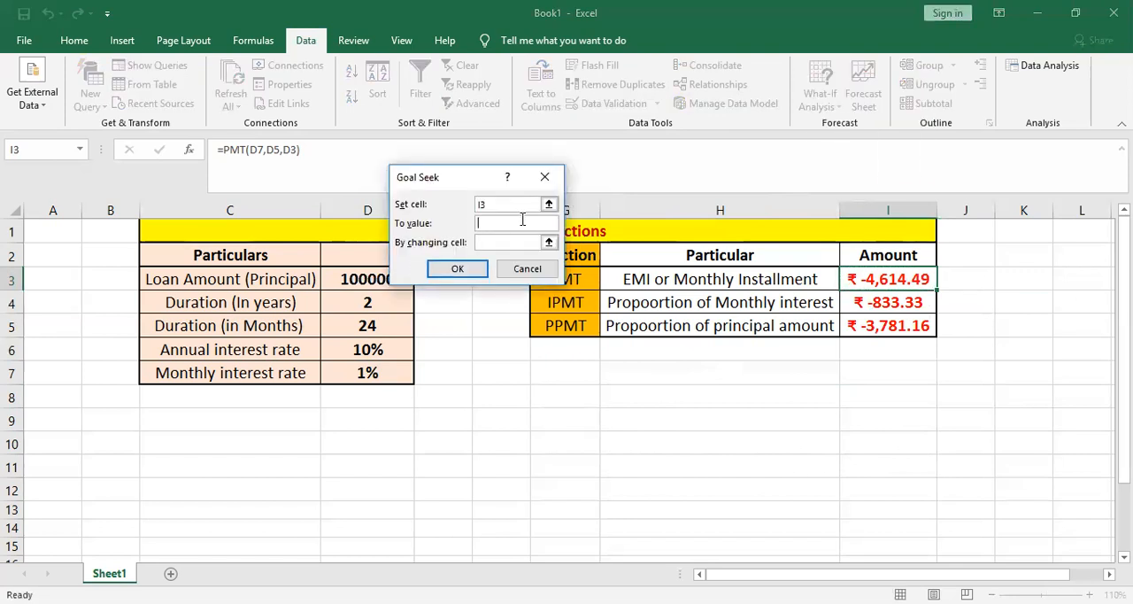
{"action": "type", "text": "4000"}
- Run the Goal Seek by changing the duration in years in D4, and accept its result
{"action": "left_click", "coordinate": [549, 242]}
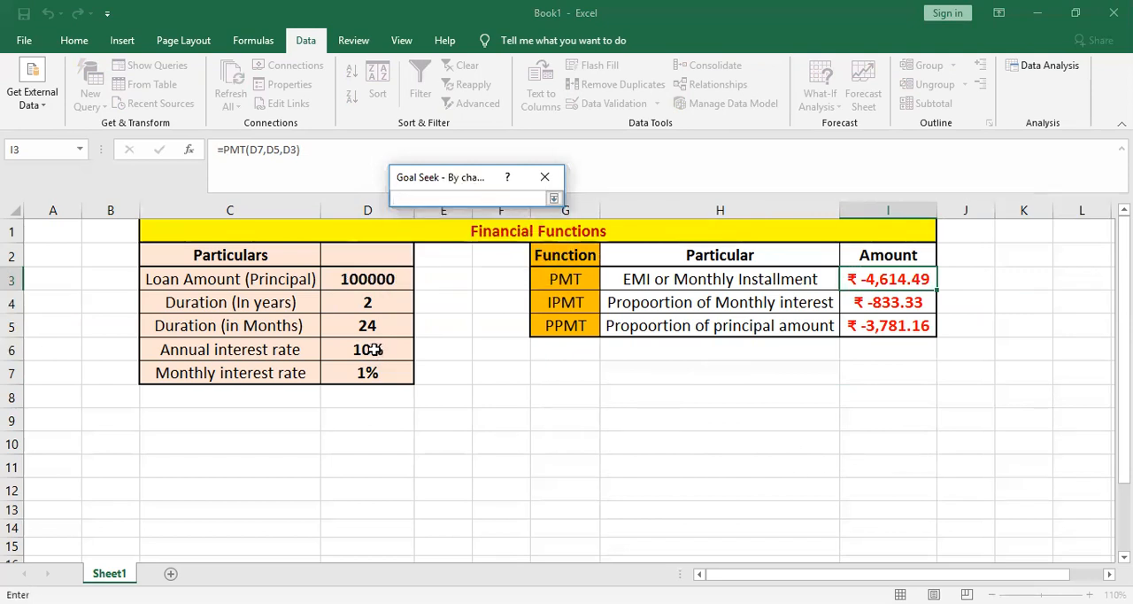
{"action": "left_click", "coordinate": [374, 306]}
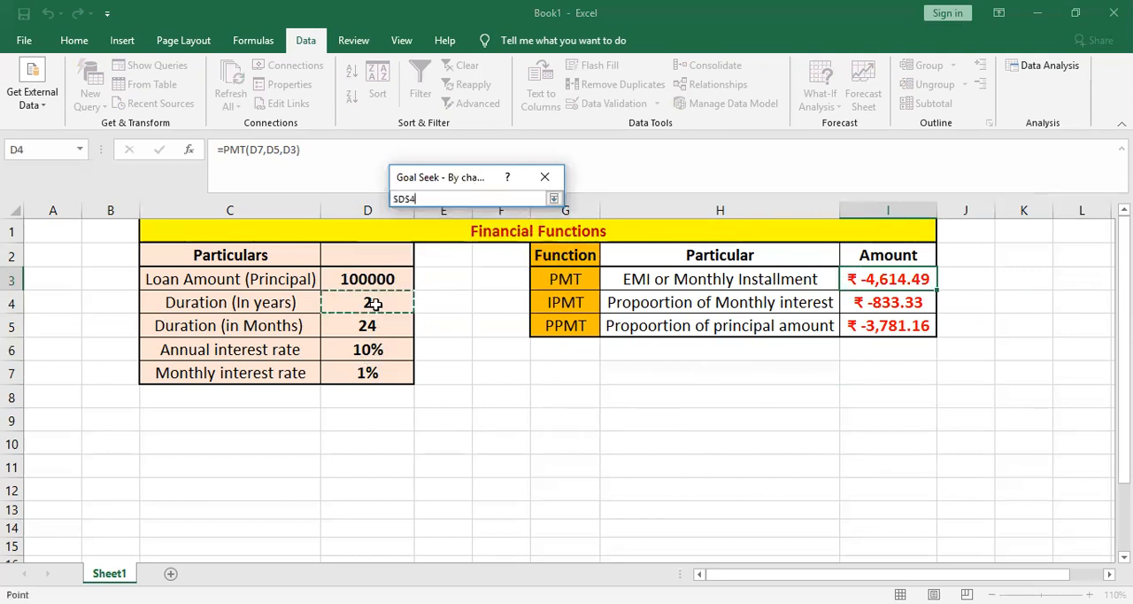
{"action": "key", "text": "Return"}
{"action": "left_click", "coordinate": [458, 269]}
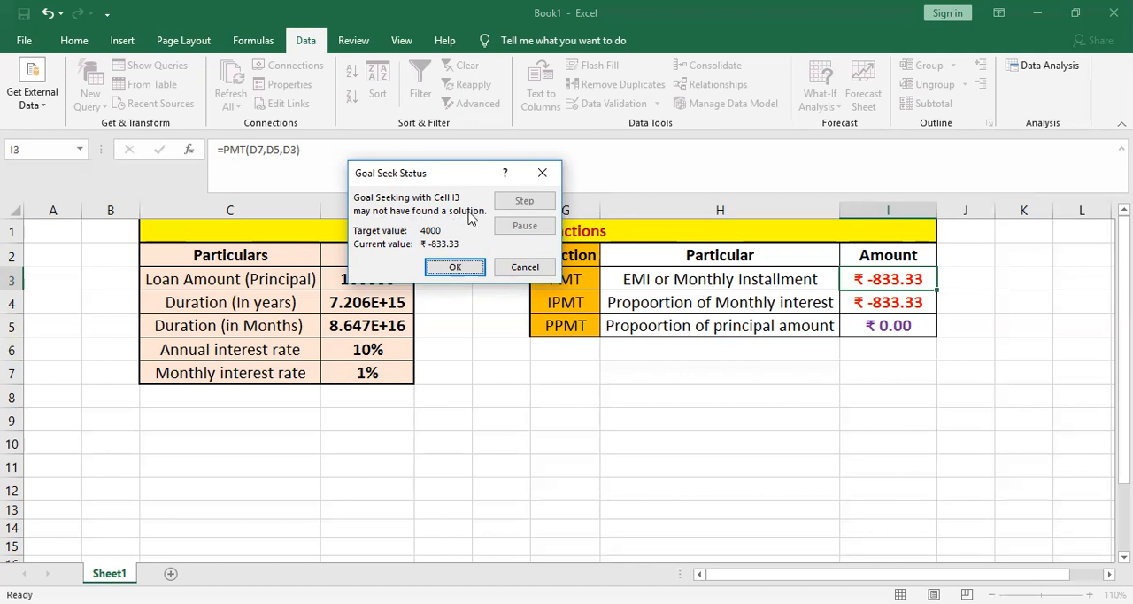
{"action": "left_click", "coordinate": [455, 269]}
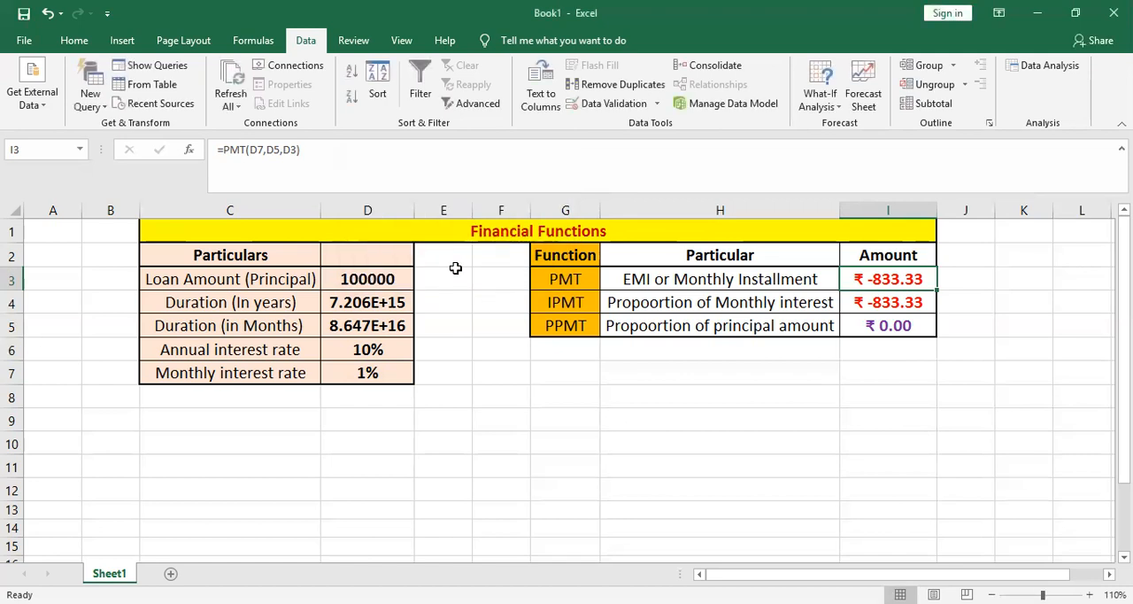